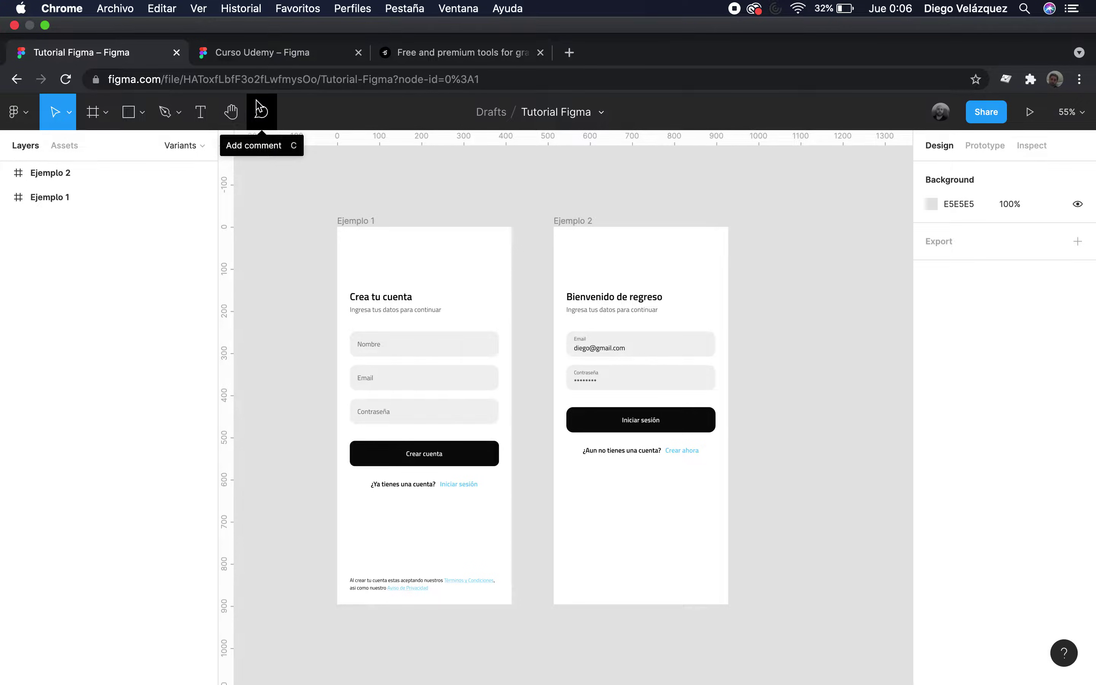
Switch from the Tutorial Figma file to the Curso Udemy team page
left_click(302, 21)
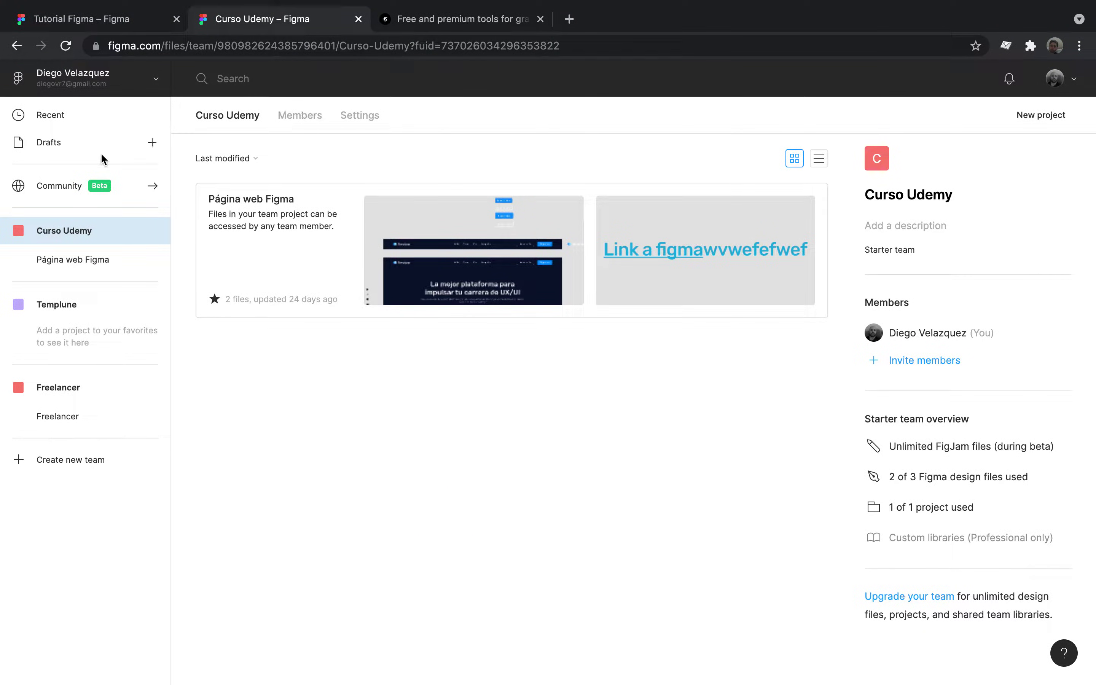
Search the Figma Community for 'ls.graphics' and list the matching creators
left_click(50, 186)
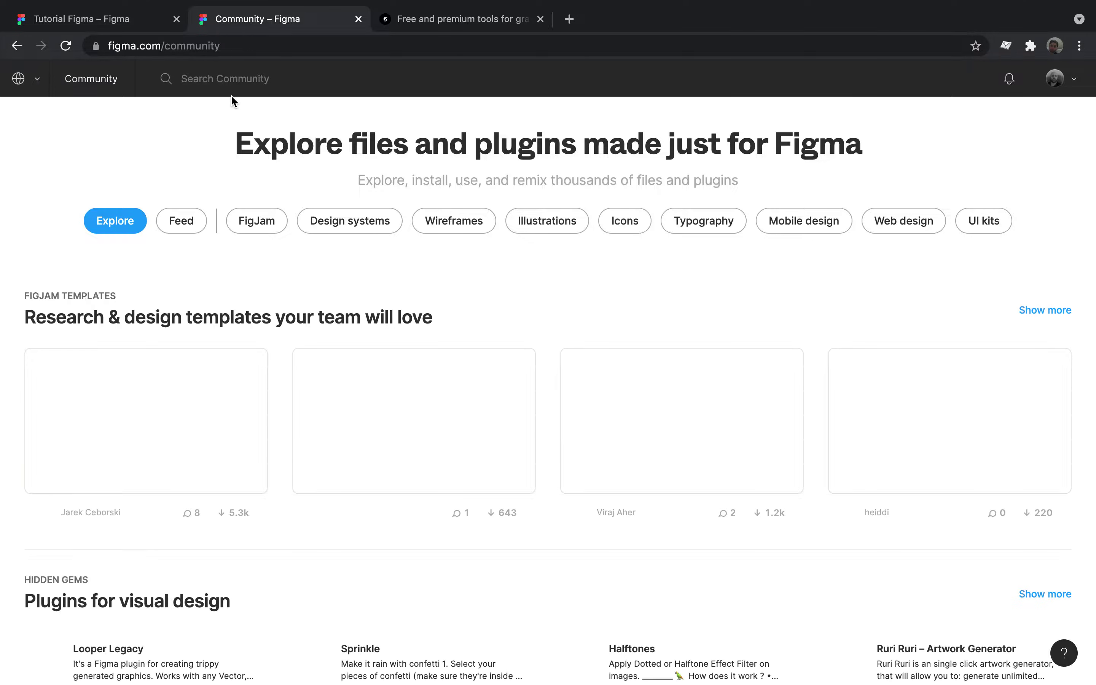
left_click(243, 77)
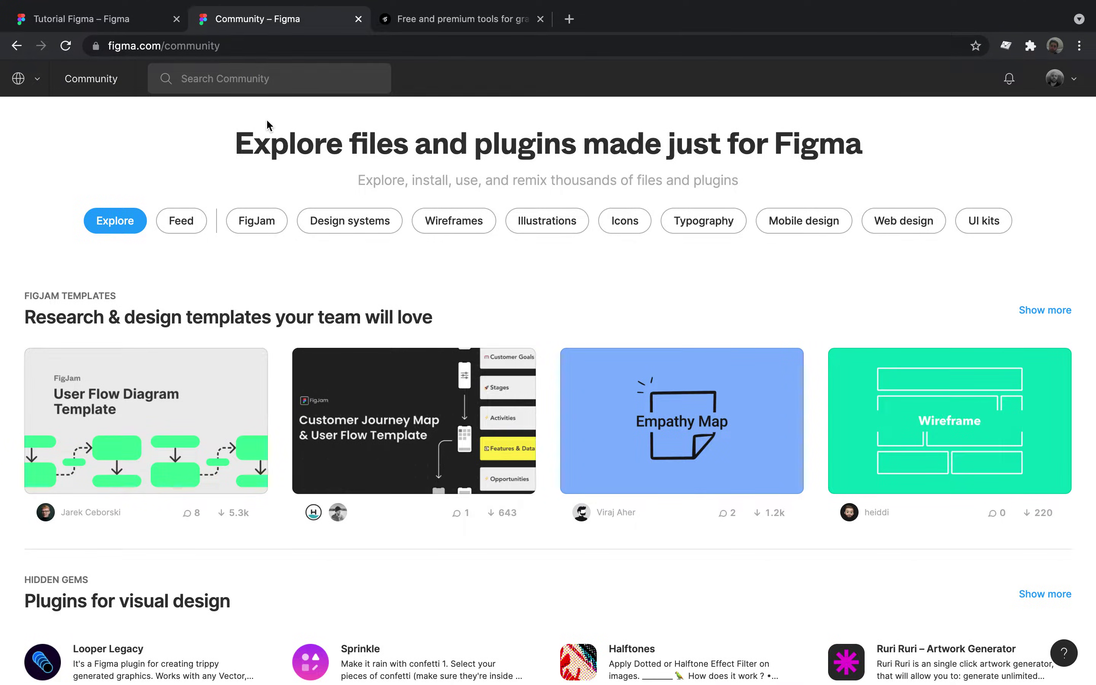
type("Is")
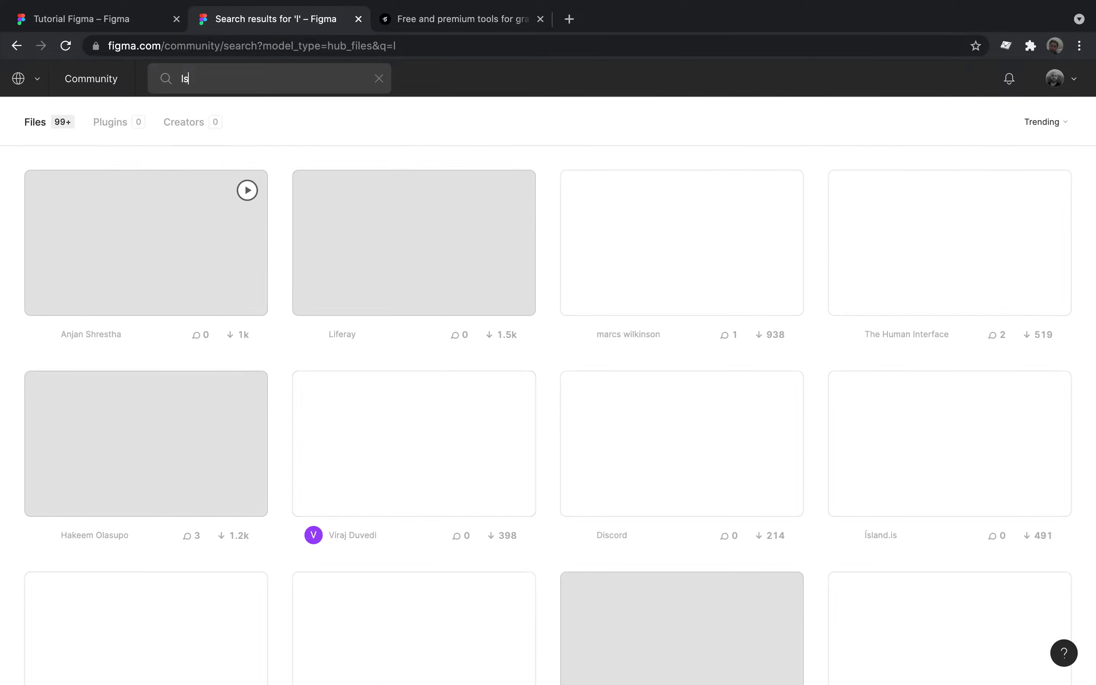
type(".gra")
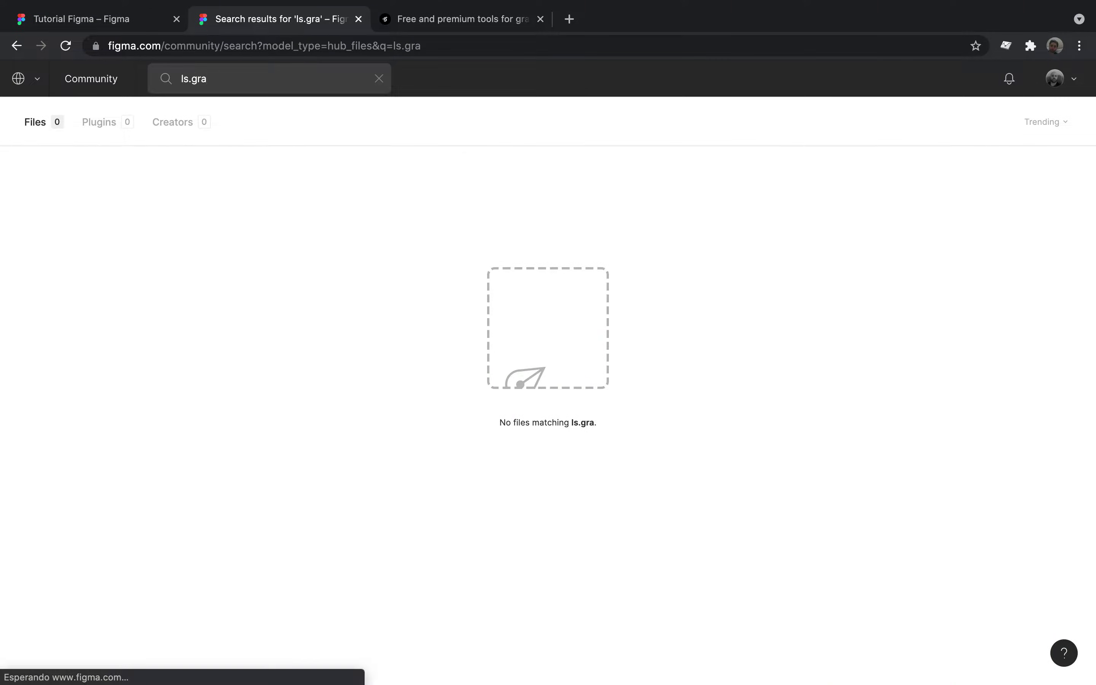
type("phic")
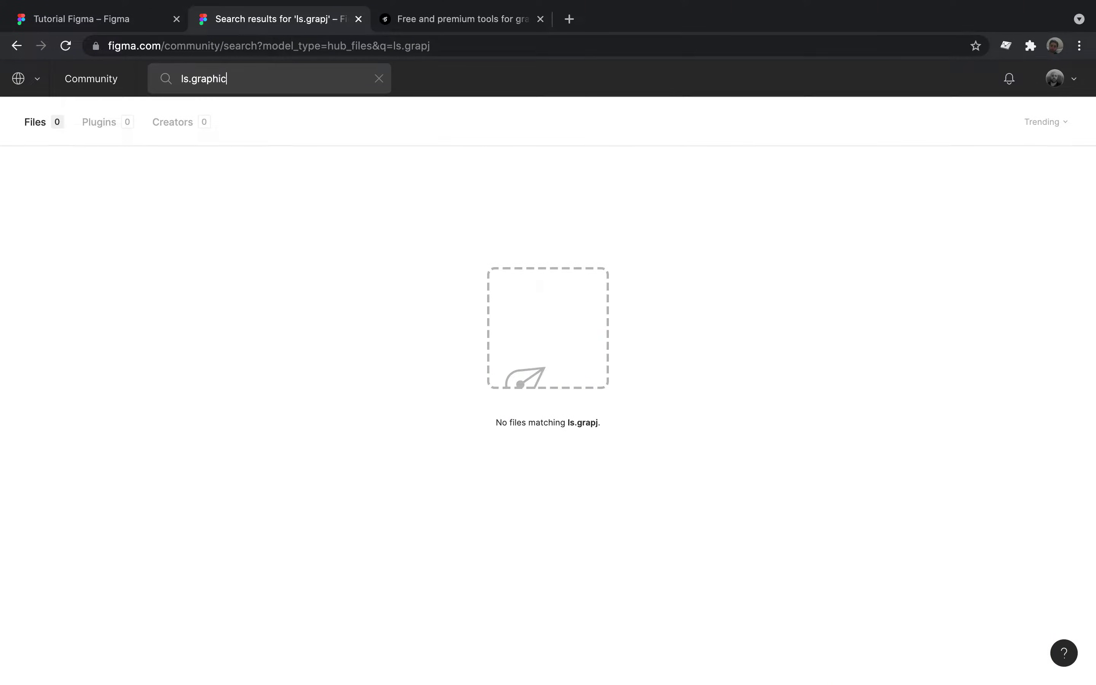
type("s")
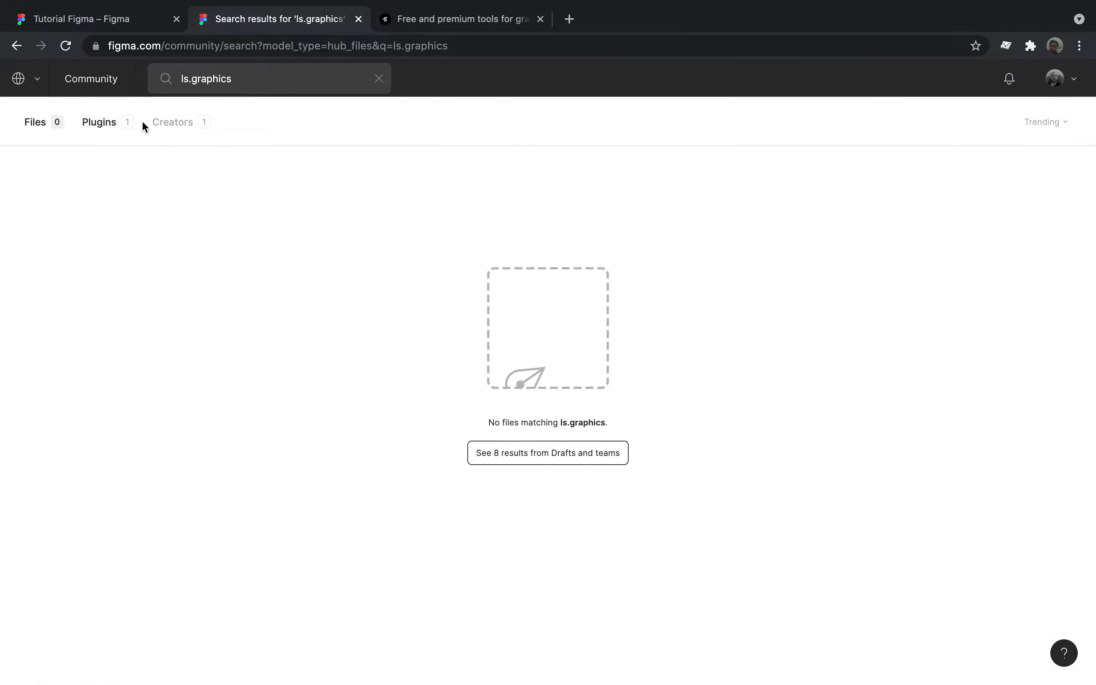
left_click(187, 125)
Open the ls.graphics profile, confirm its Mockup plugin is installed, and browse its resources
left_click(130, 207)
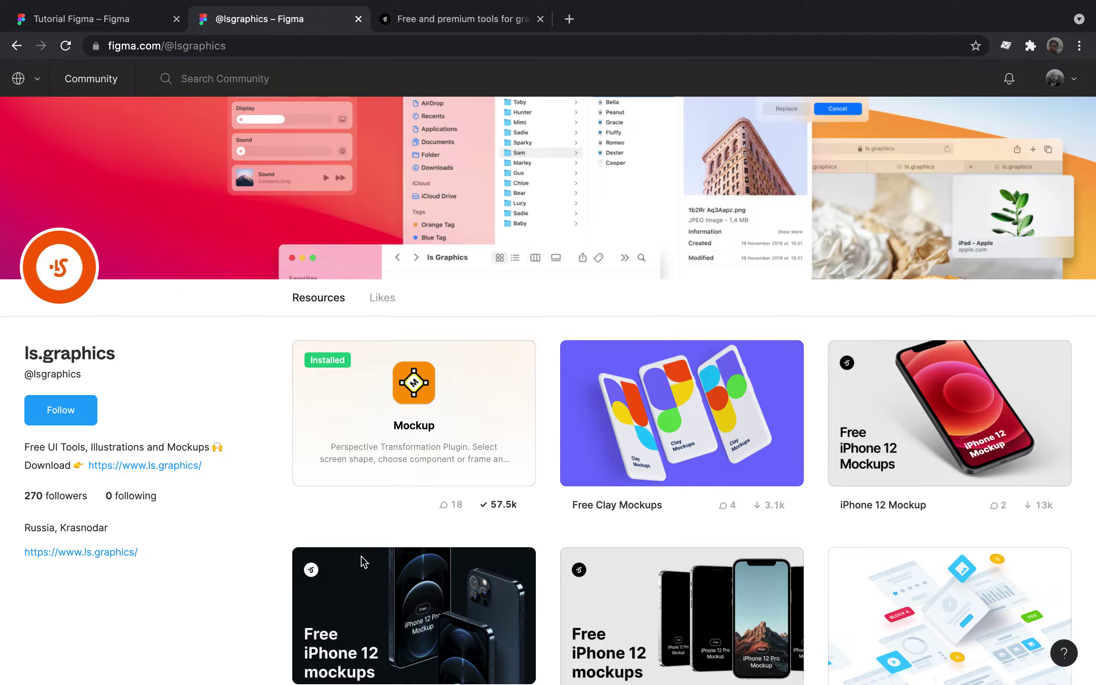
mouse_move(413, 413)
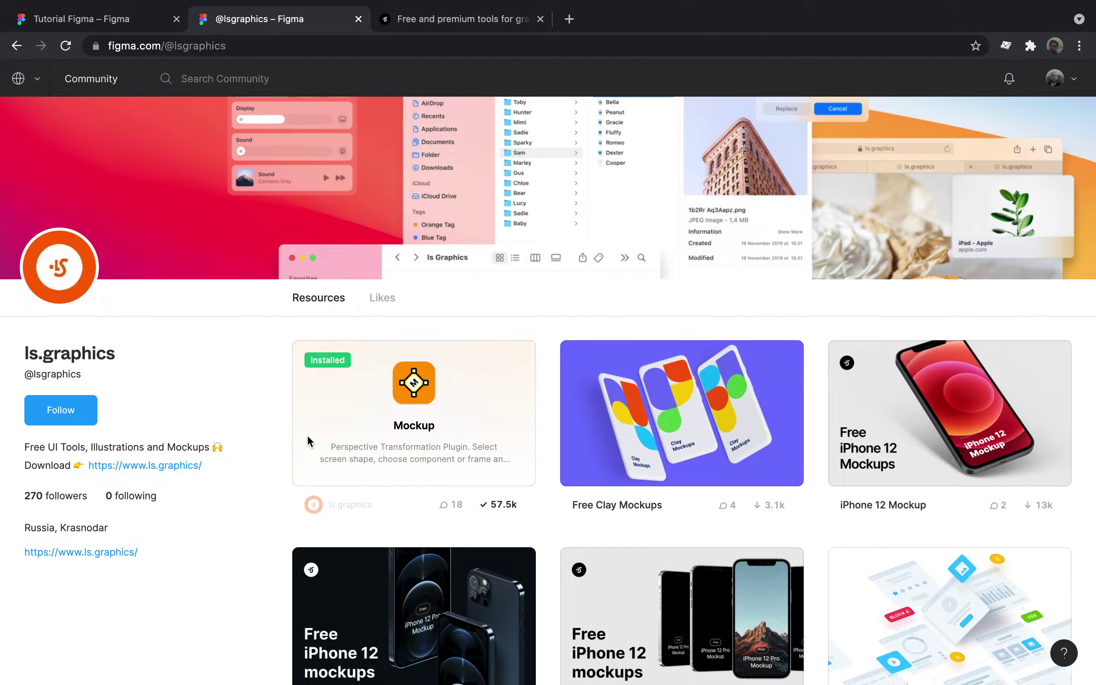
left_click(404, 402)
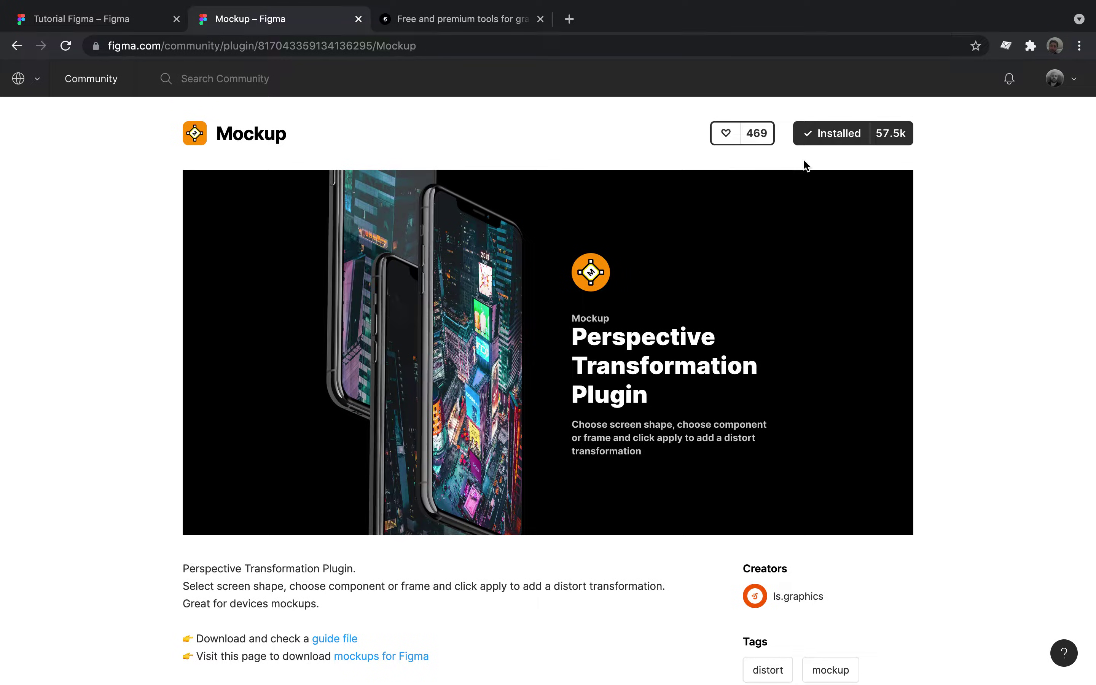
left_click(16, 45)
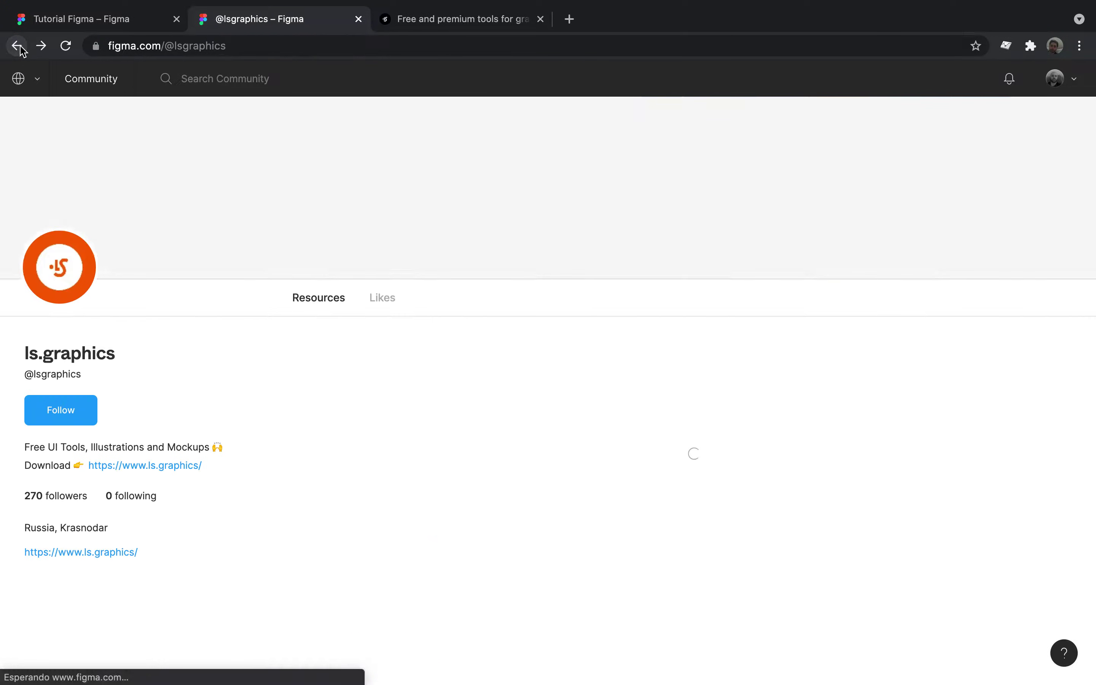
scroll(502, 414, "down", 1)
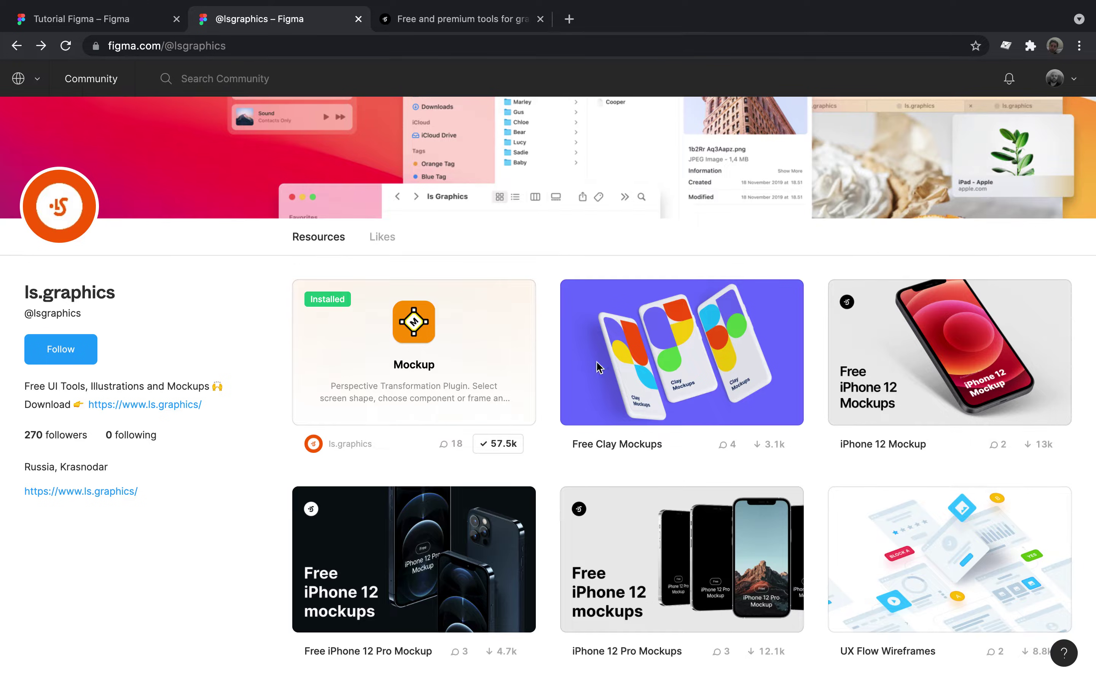
scroll(662, 431, "down", 1)
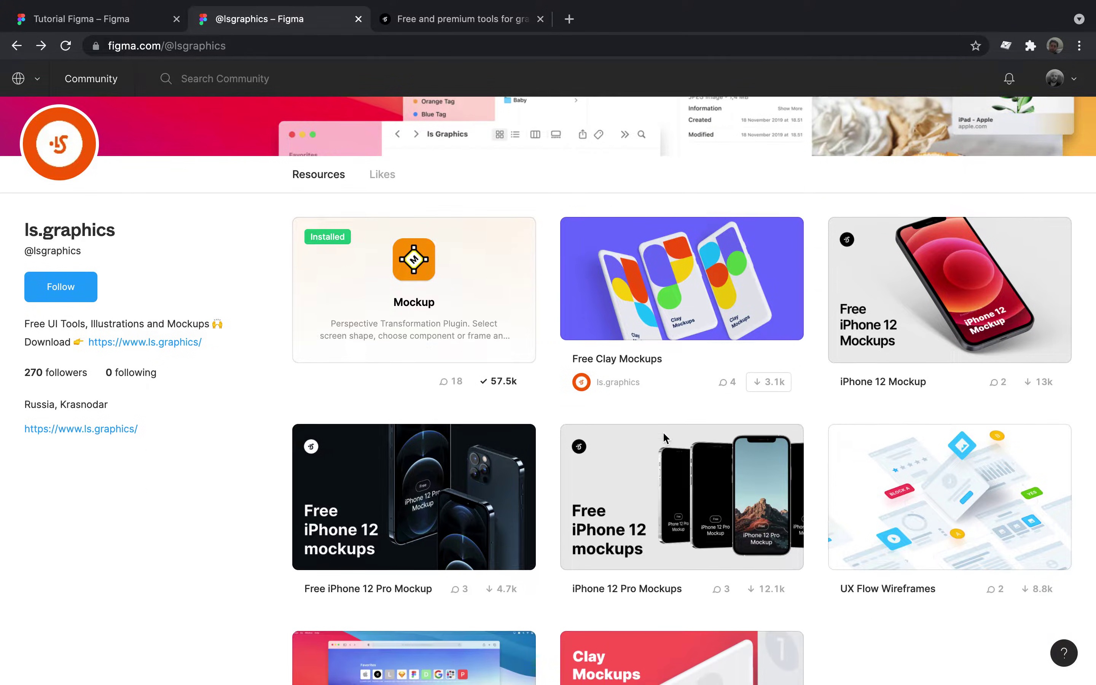
scroll(662, 432, "down", 1)
scroll(658, 429, "down", 3)
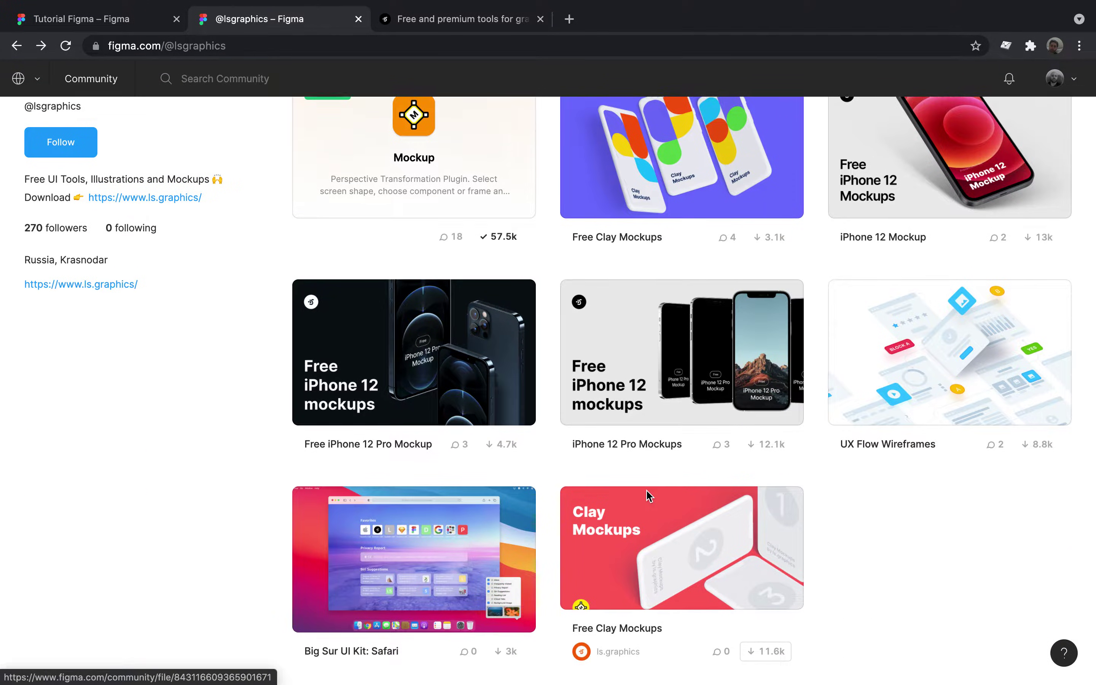
scroll(656, 428, "up", 3)
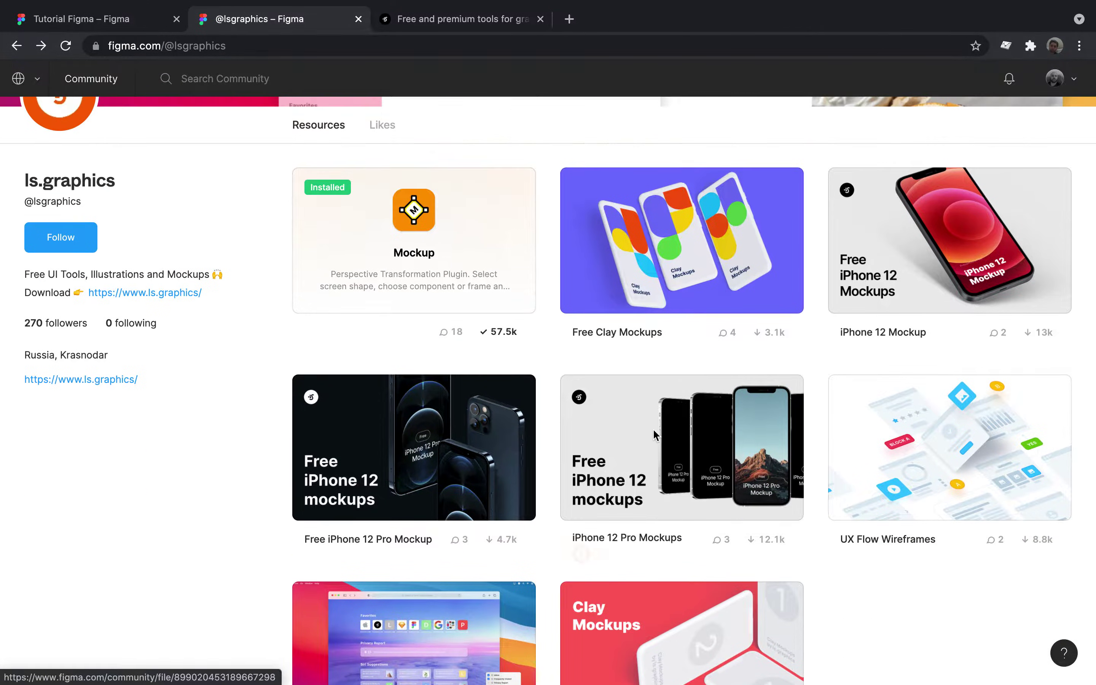
Duplicate the Free Clay Mockups community file into Drafts
left_click(685, 248)
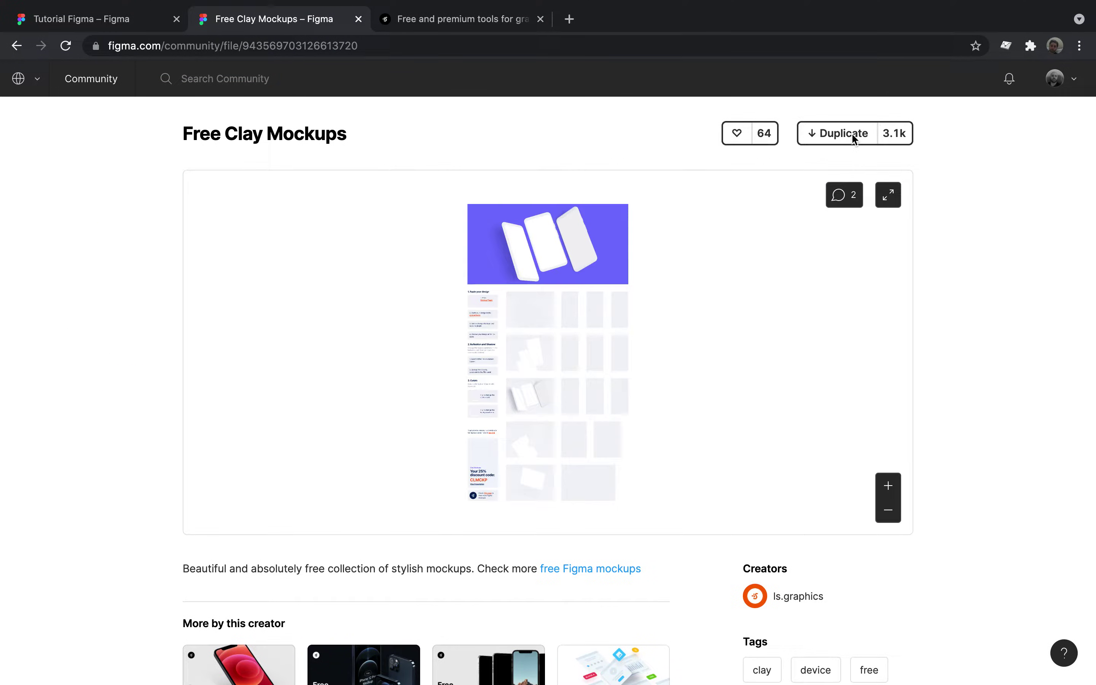
left_click(852, 135)
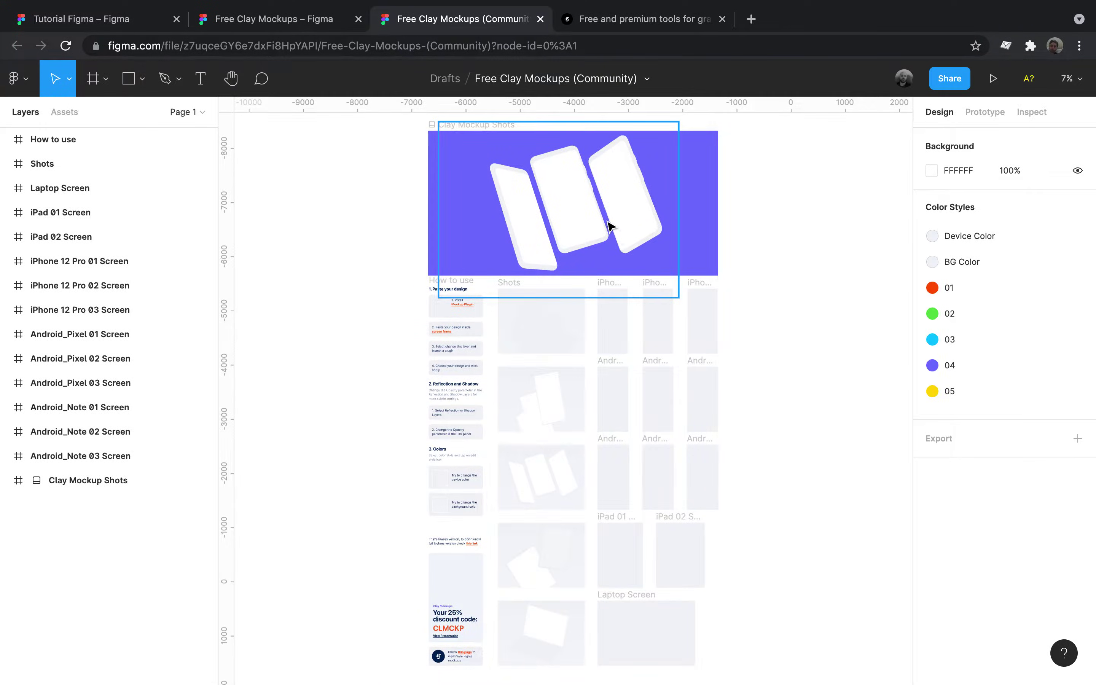
Drill into Android_Pixel > Device #2 > Mockup and select its Change This image layer
left_click(588, 202)
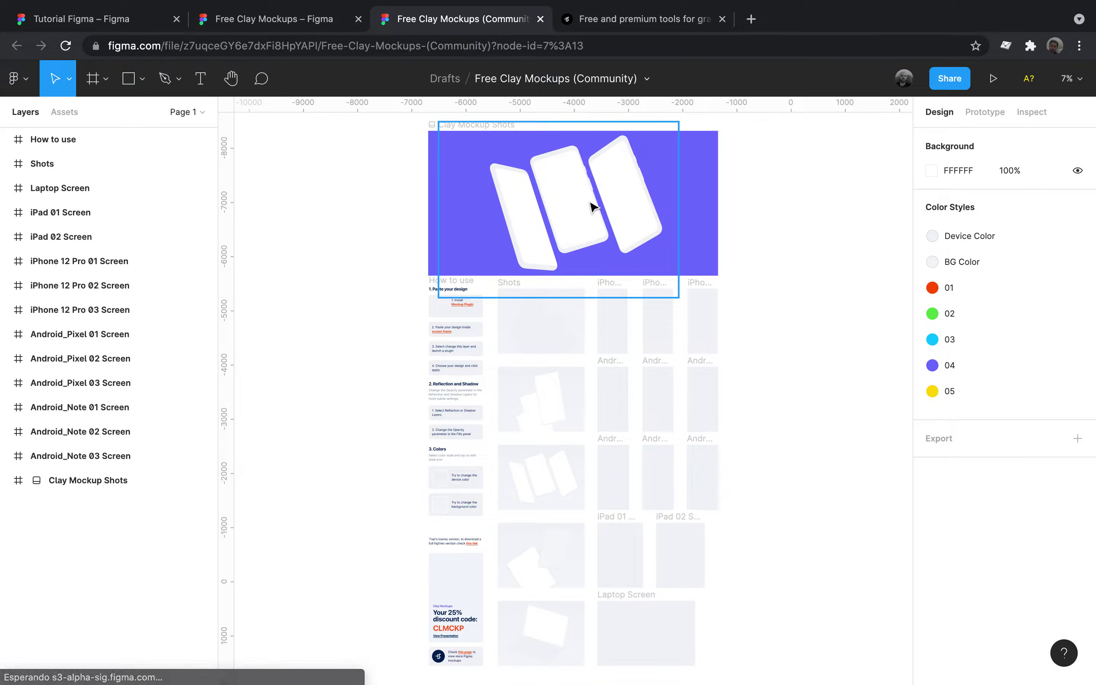
double_click(591, 206)
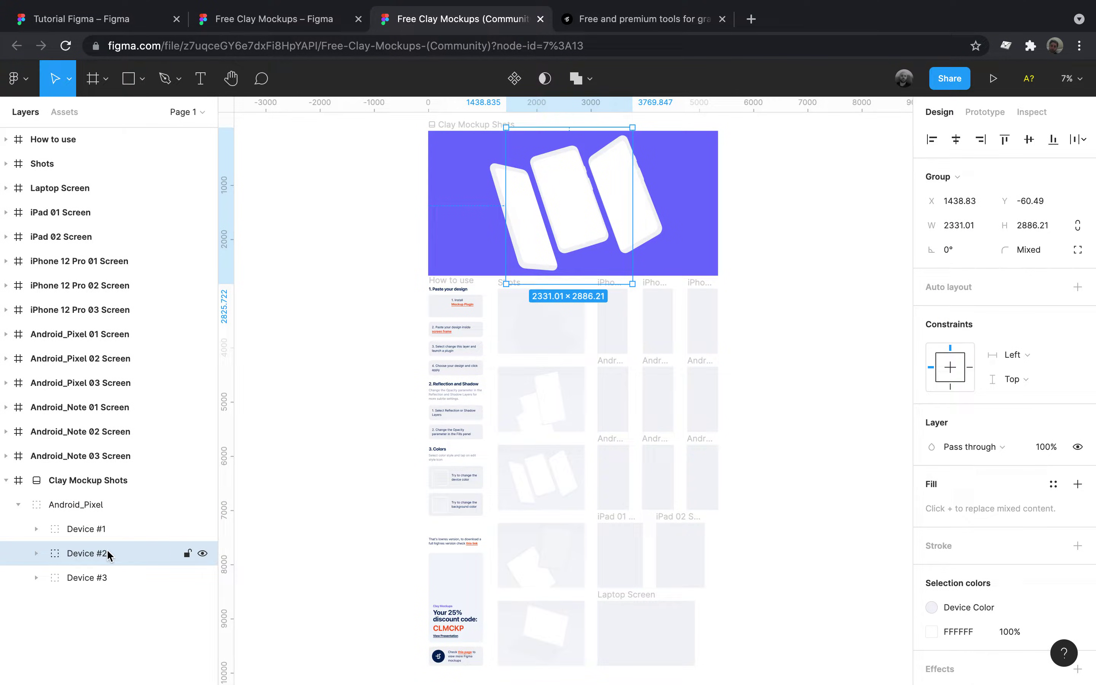
left_click(36, 553)
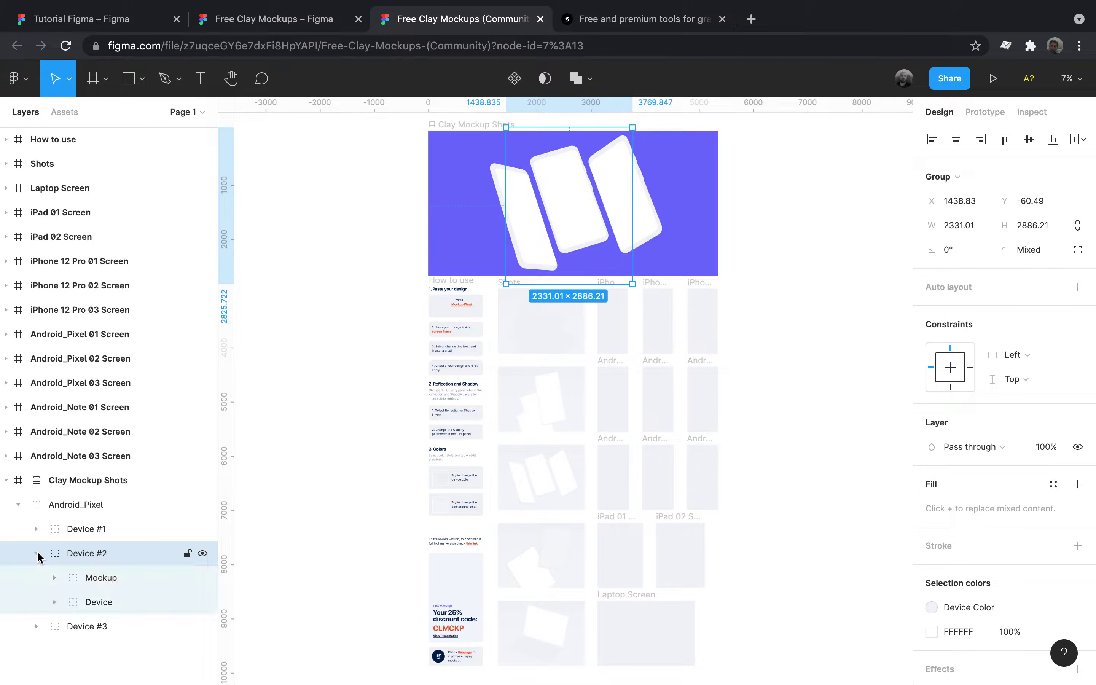
left_click(103, 584)
left_click(54, 577)
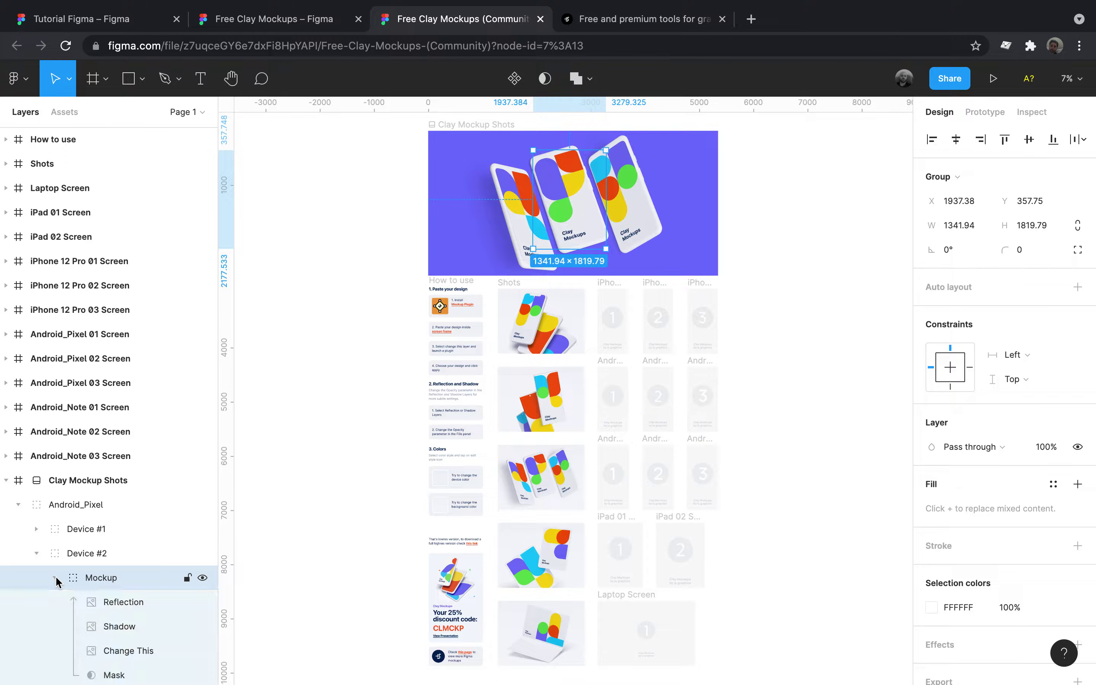
scroll(59, 580, "down", 3)
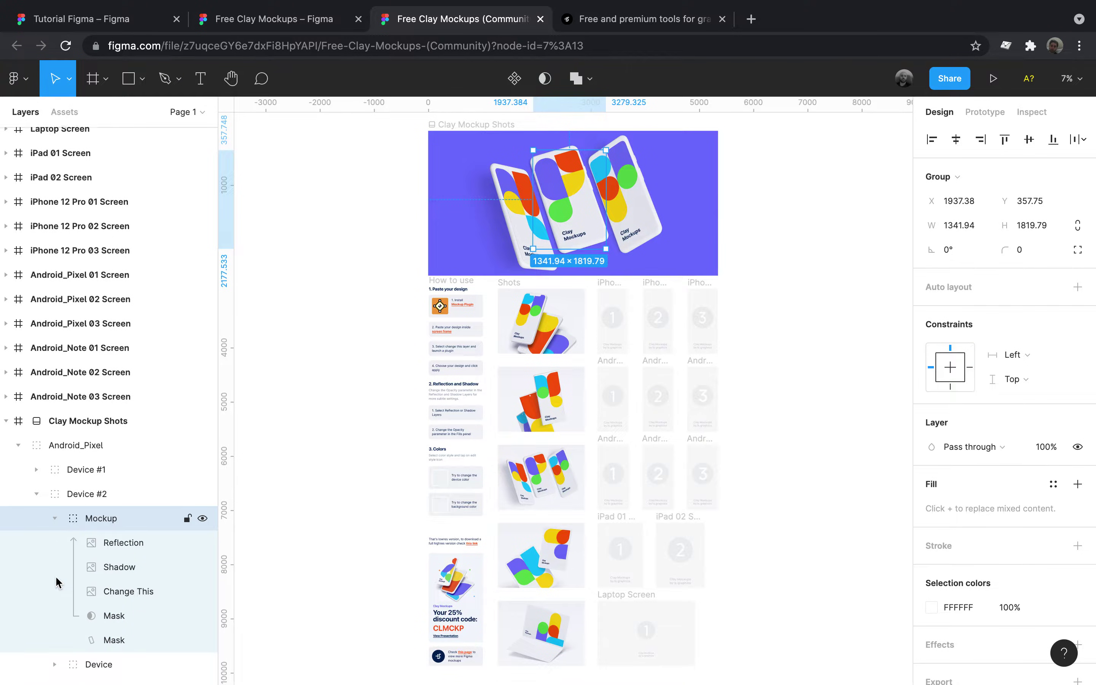
left_click(129, 585)
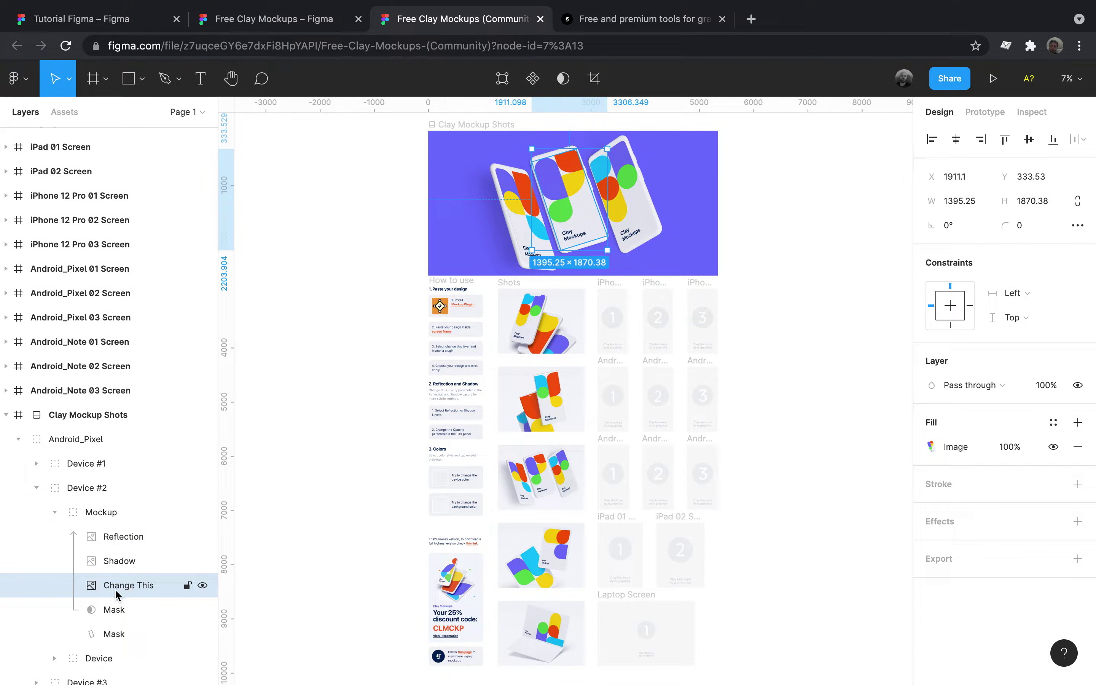
scroll(350, 430, "up", 3)
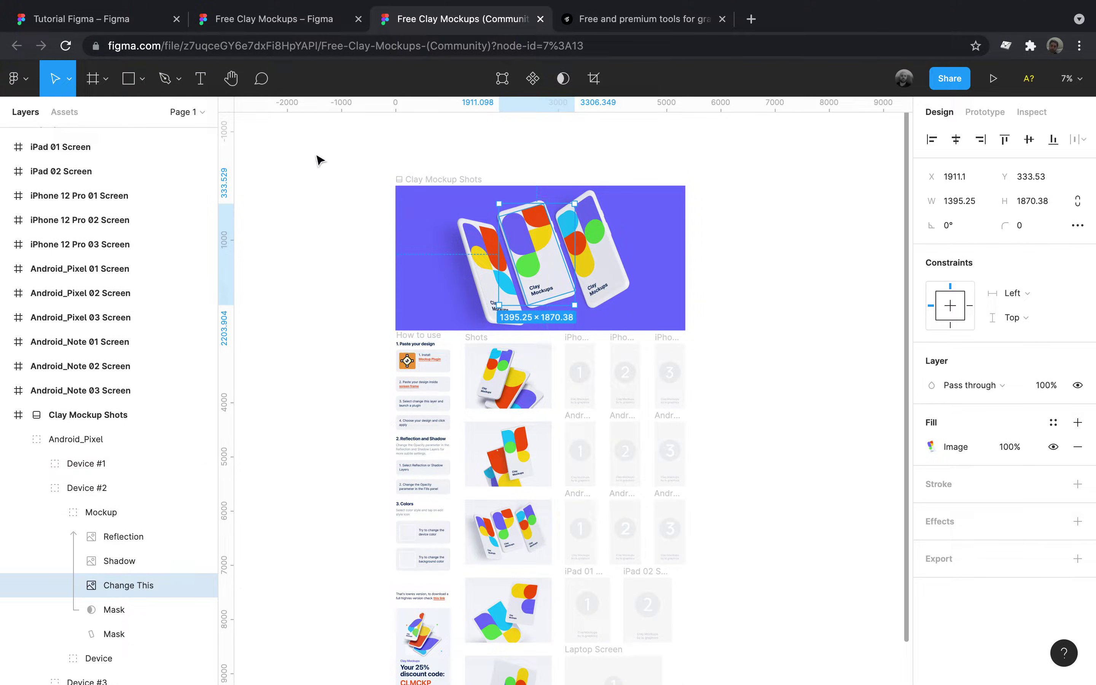
Copy the Ejemplo 1 and Ejemplo 2 frames from Tutorial Figma into the Free Clay Mockups file
left_click(128, 20)
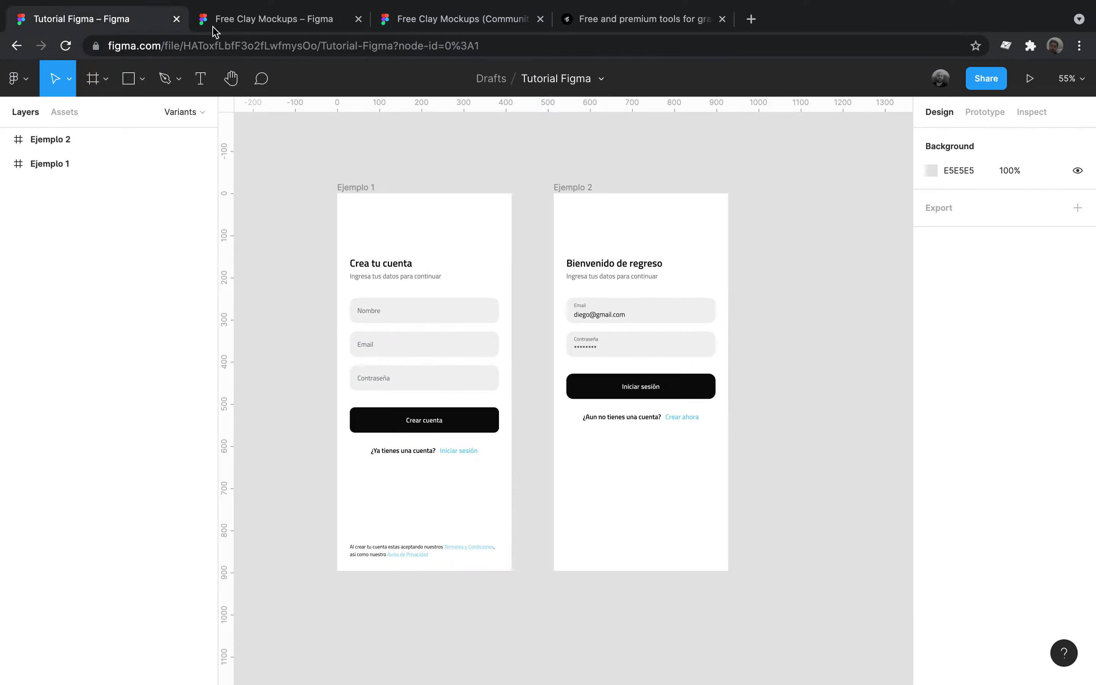
left_click(365, 188)
left_click(571, 188, "shift")
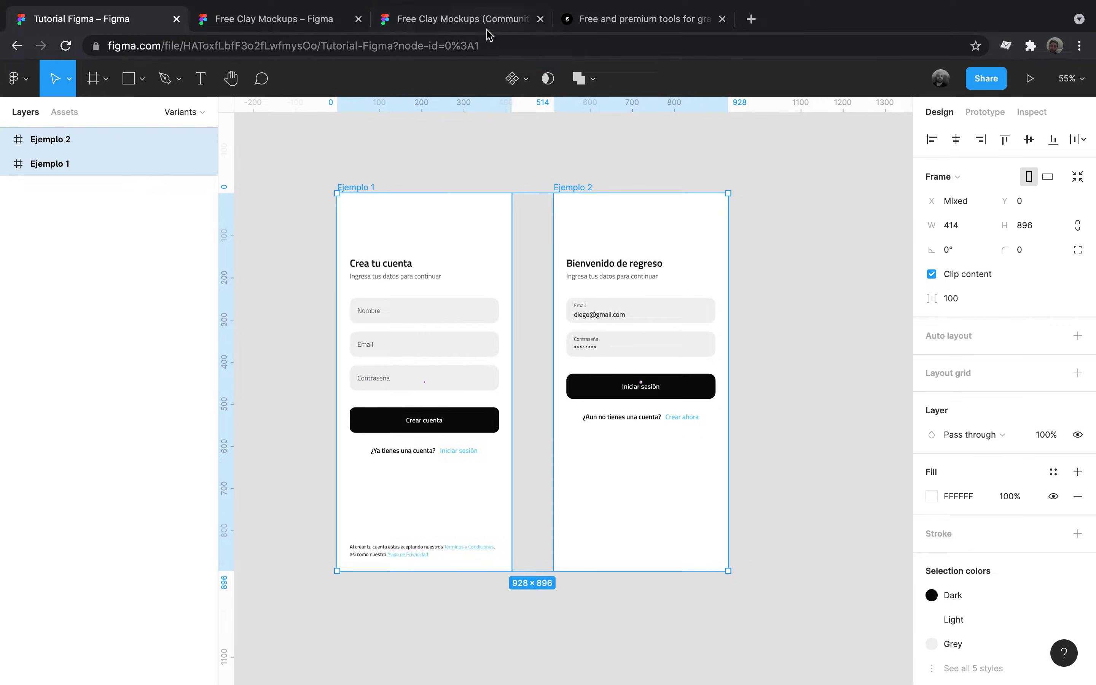
left_click(489, 21)
left_click(811, 291)
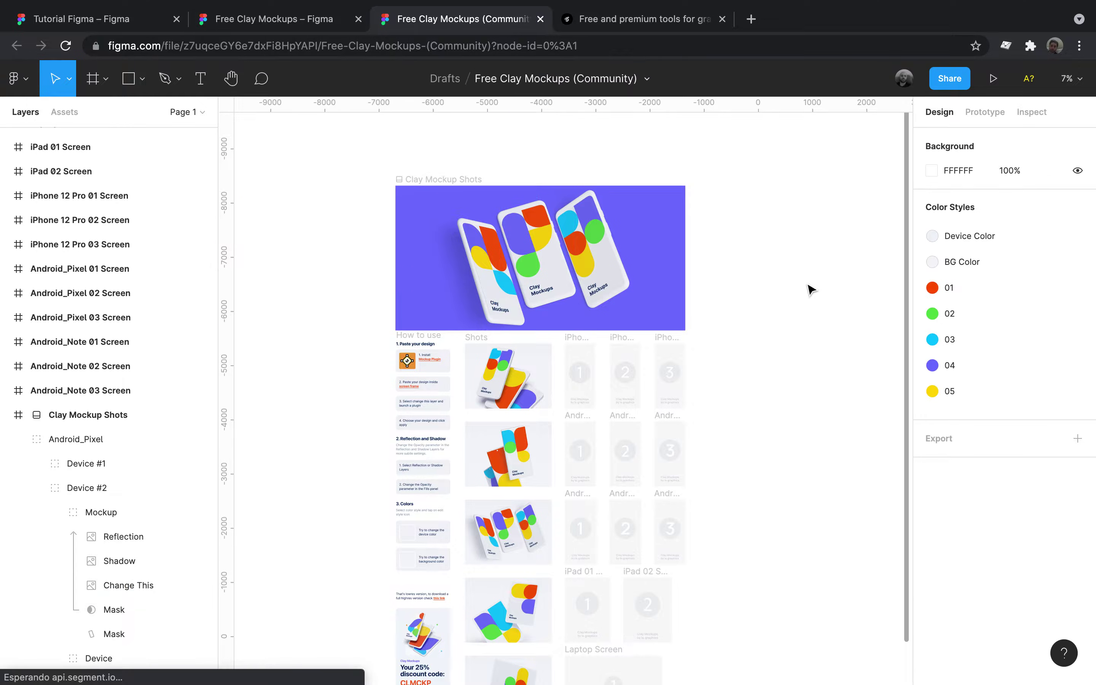
key("ctrl+v")
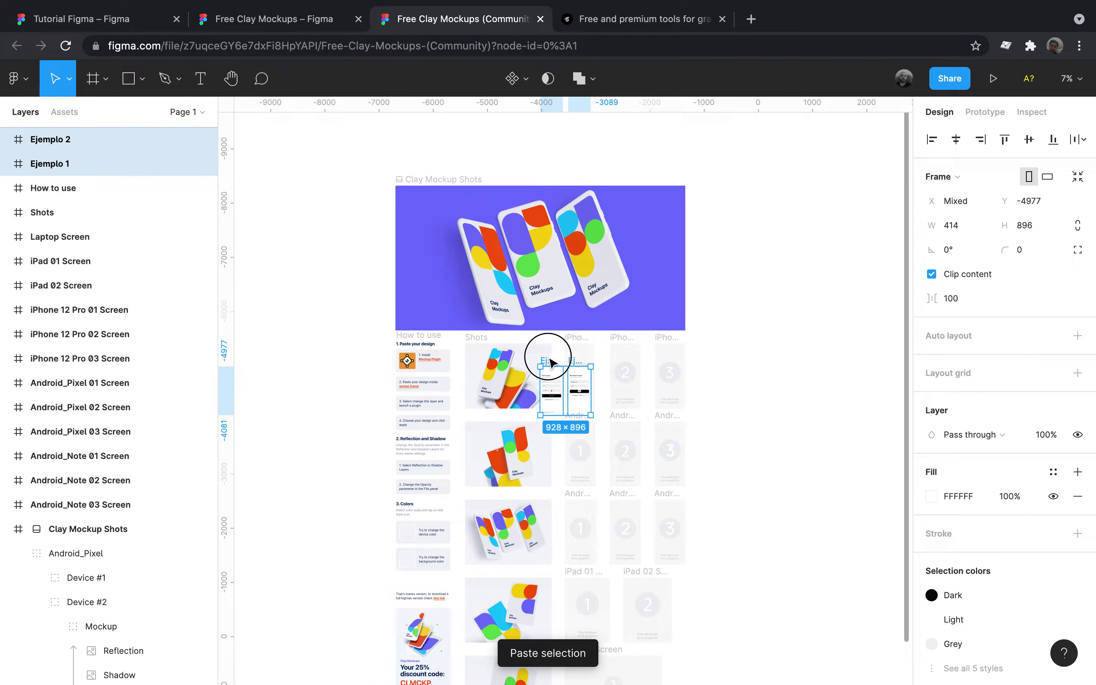
Place the two 414×896 Ejemplo frames beside the Clay Mockup Shots banner
left_click_drag(553, 360, 737, 223)
left_click(739, 195)
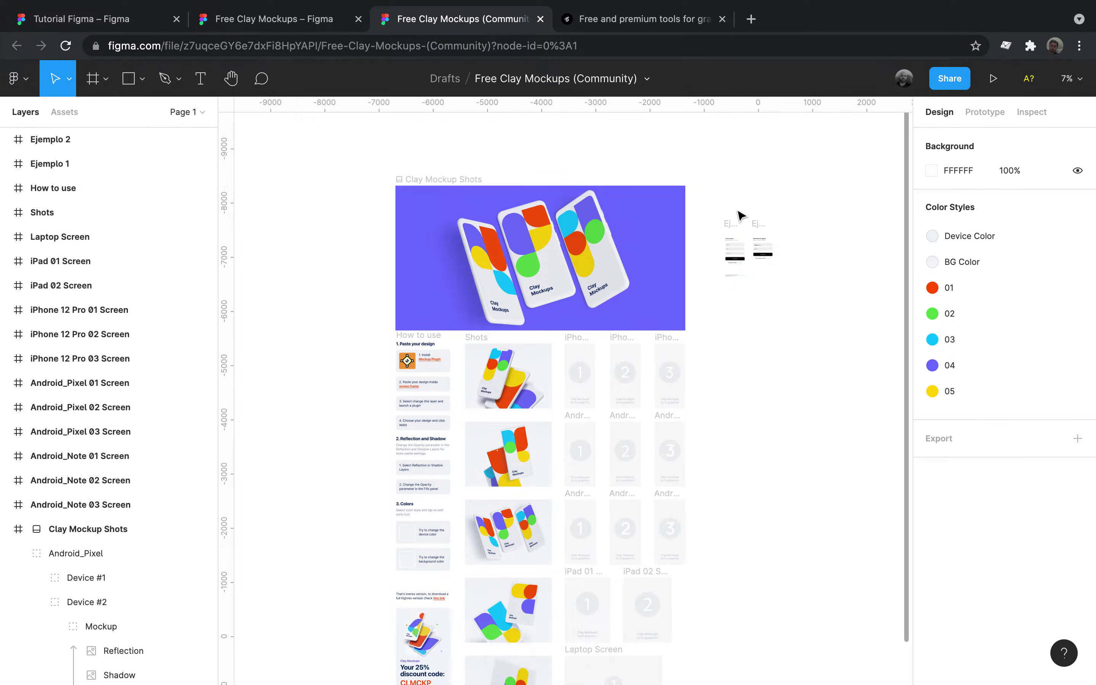
scroll(741, 216, "up", 5)
scroll(719, 253, "down", 1)
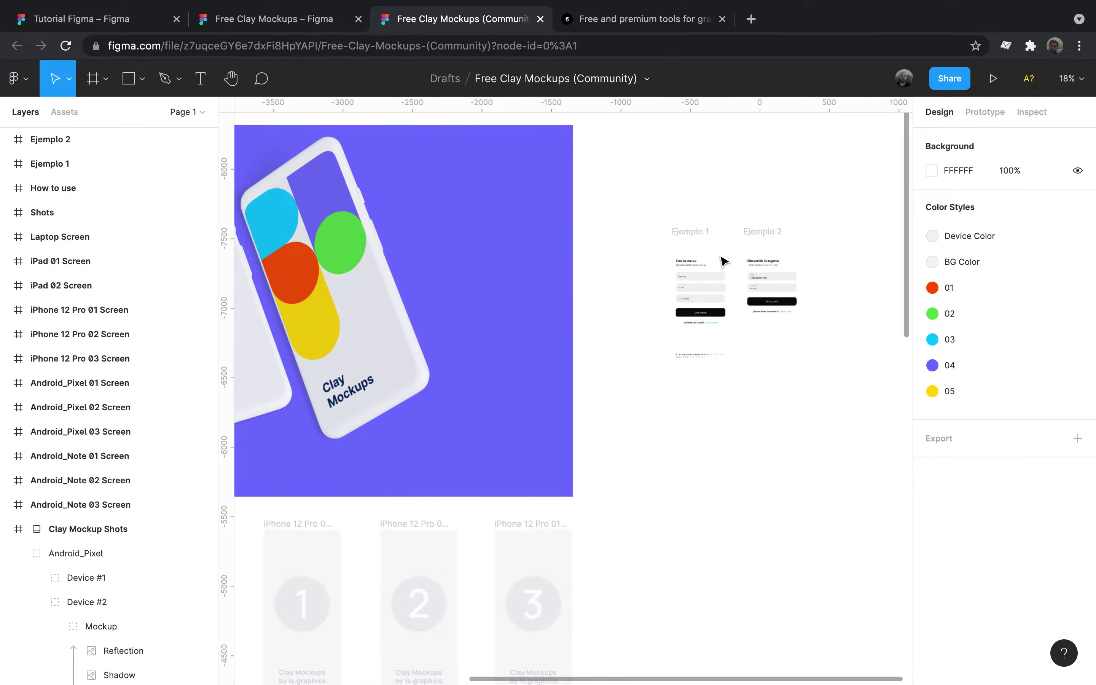
left_click(700, 233)
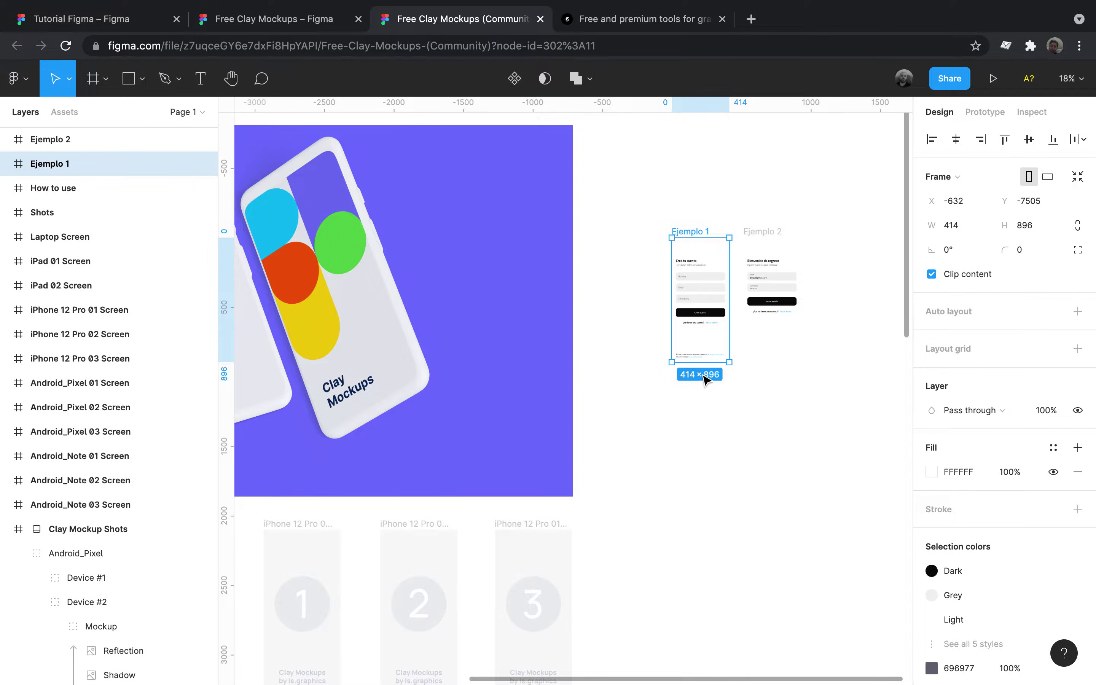
left_click(715, 421)
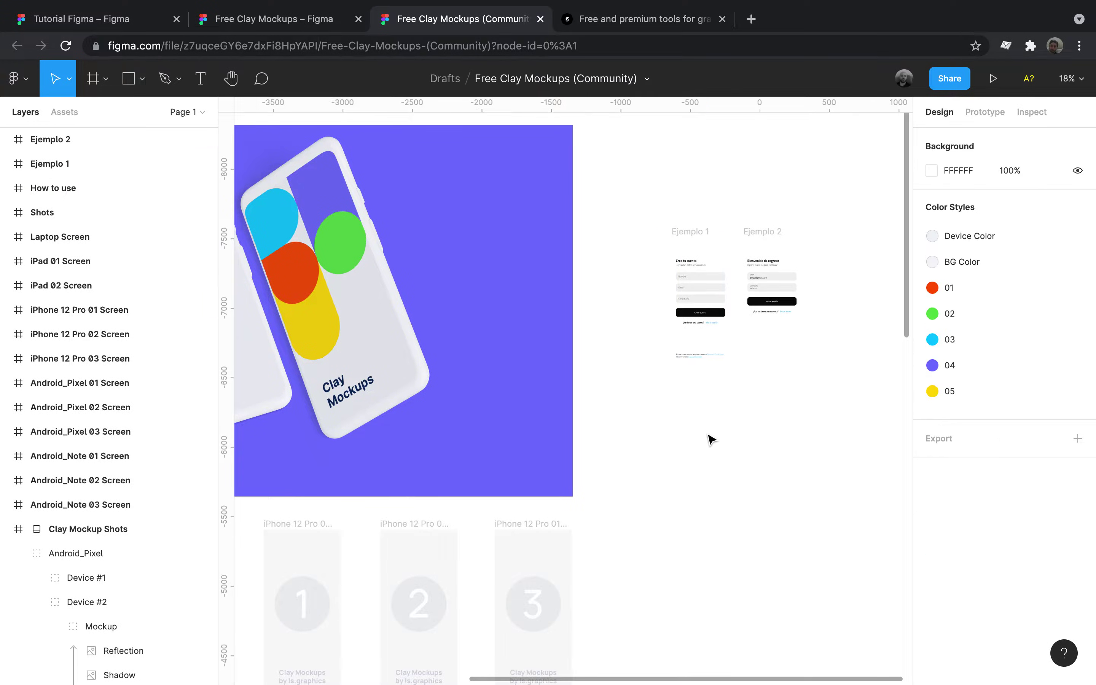
scroll(712, 430, "left", 5)
Select the Change This screen layer of the middle phone, Device #2
scroll(712, 438, "down", 2)
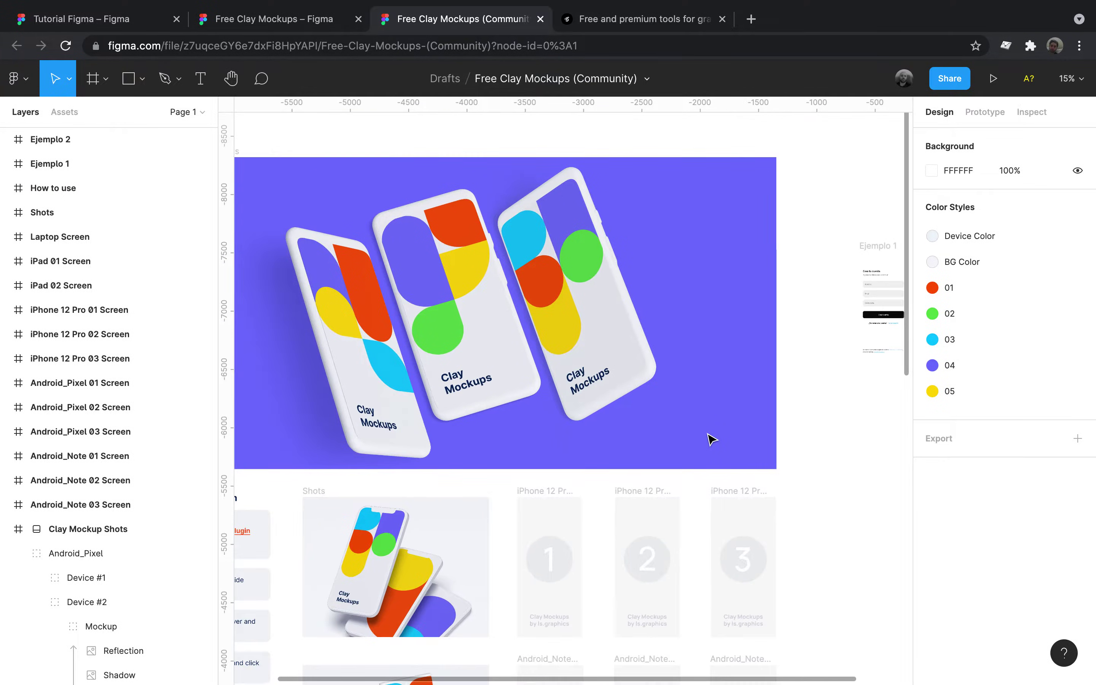
scroll(148, 568, "down", 3)
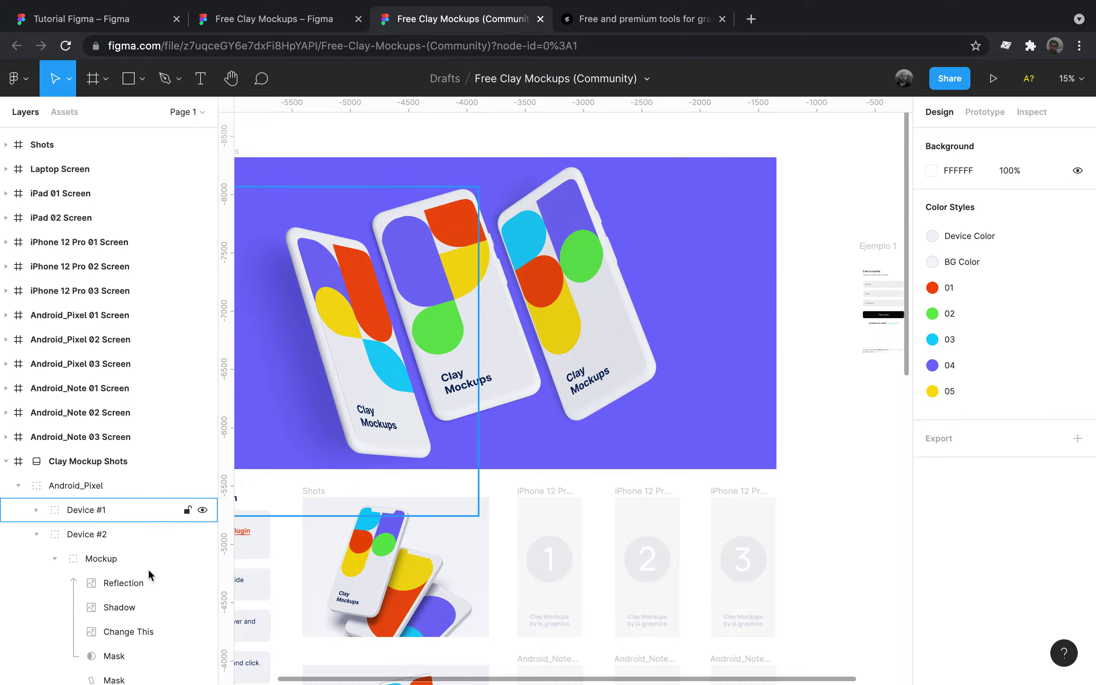
scroll(134, 602, "down", 2)
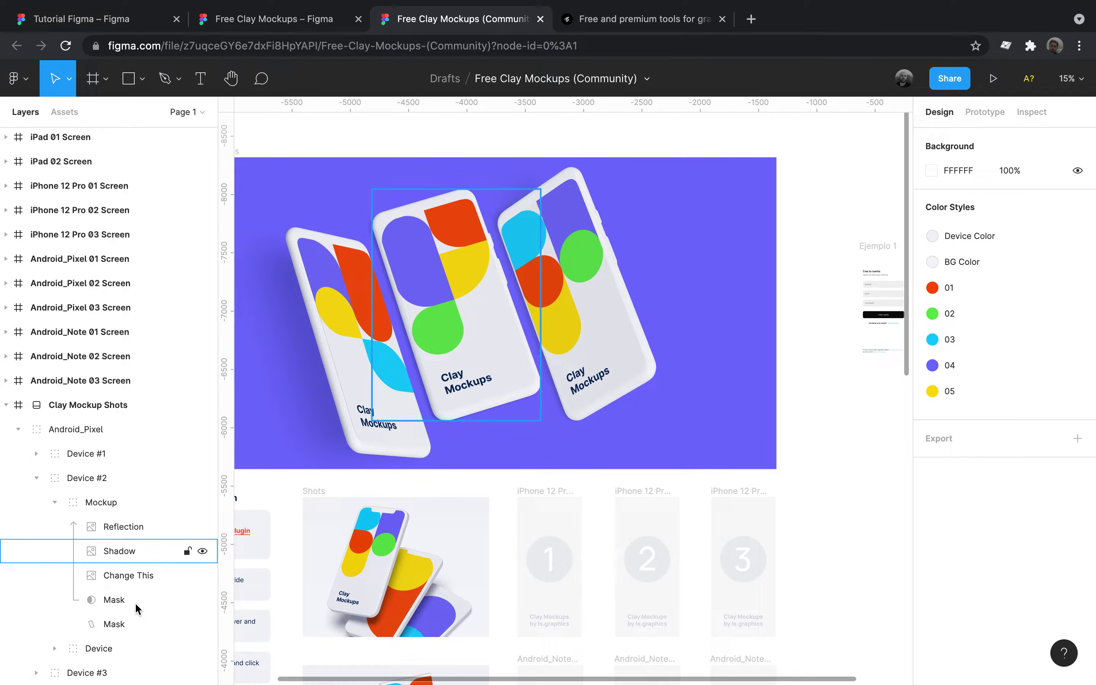
left_click(129, 575)
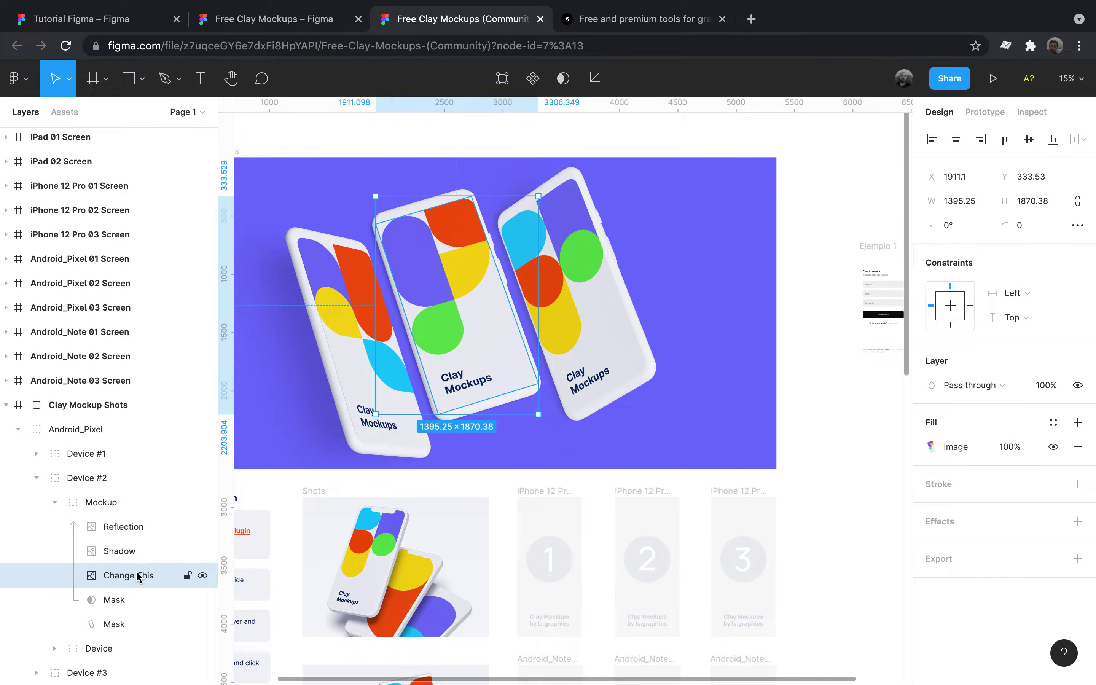
Apply the Ejemplo 1 sign-up screen to Device #2 with the Mockup plugin at 1x
left_click(23, 81)
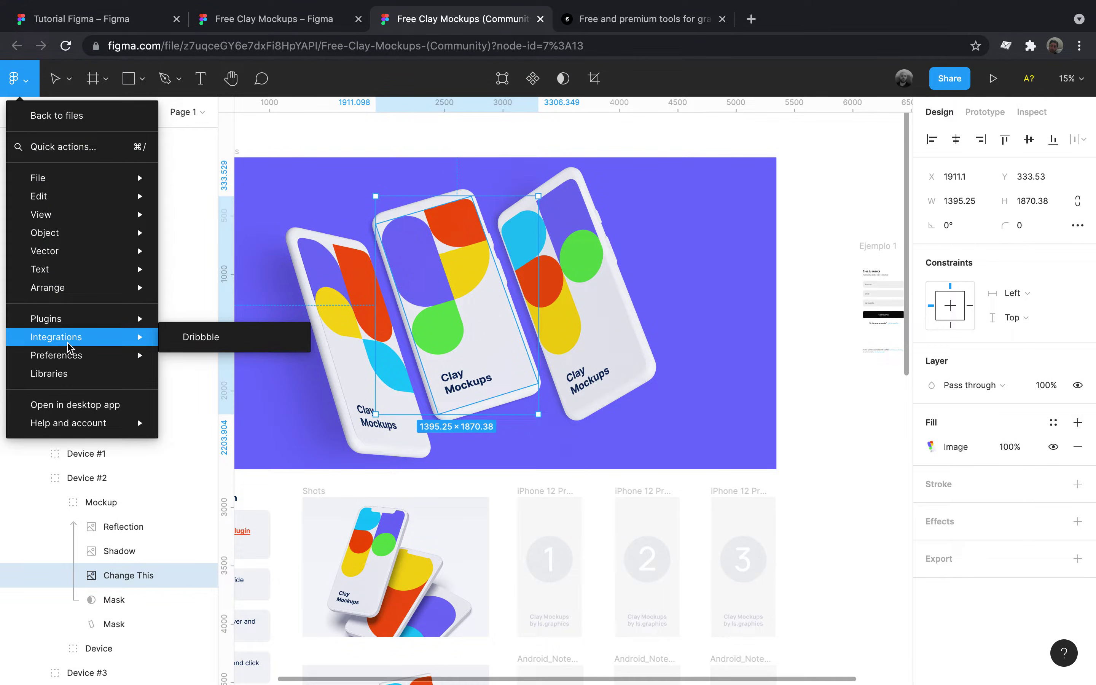
mouse_move(46, 318)
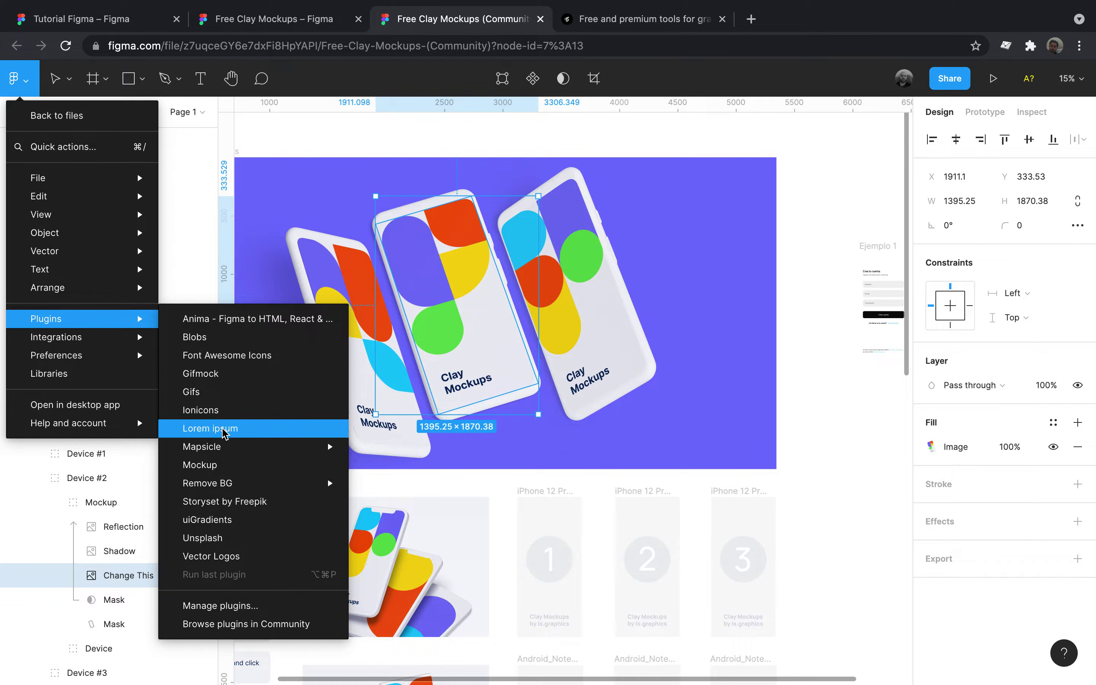
left_click(220, 469)
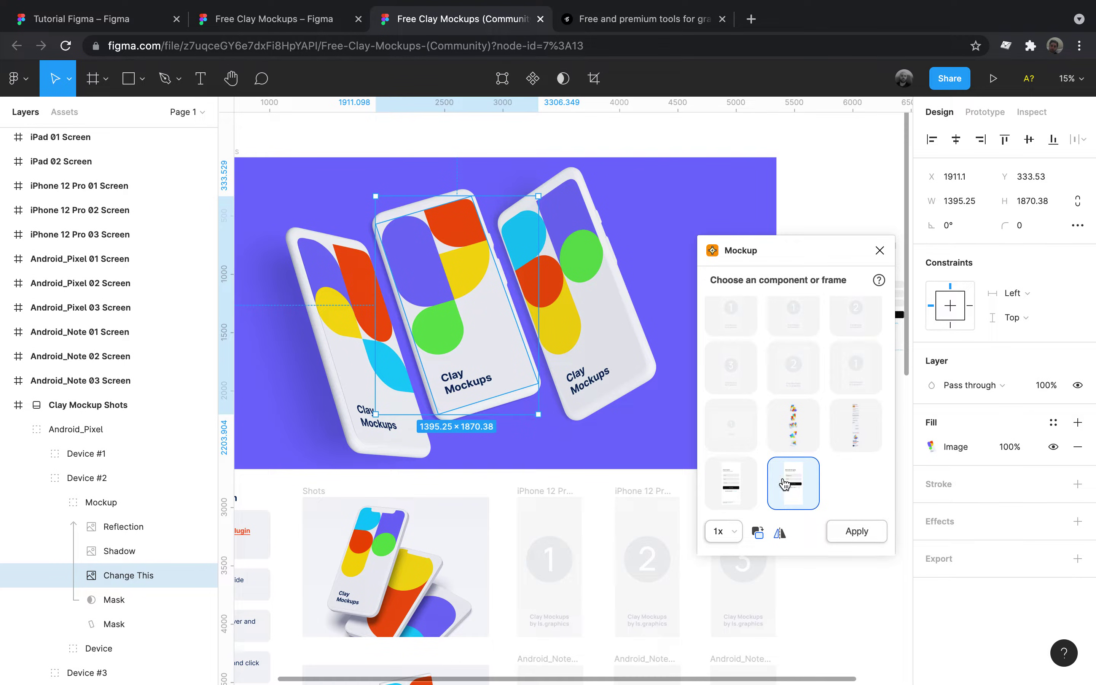
left_click(739, 471)
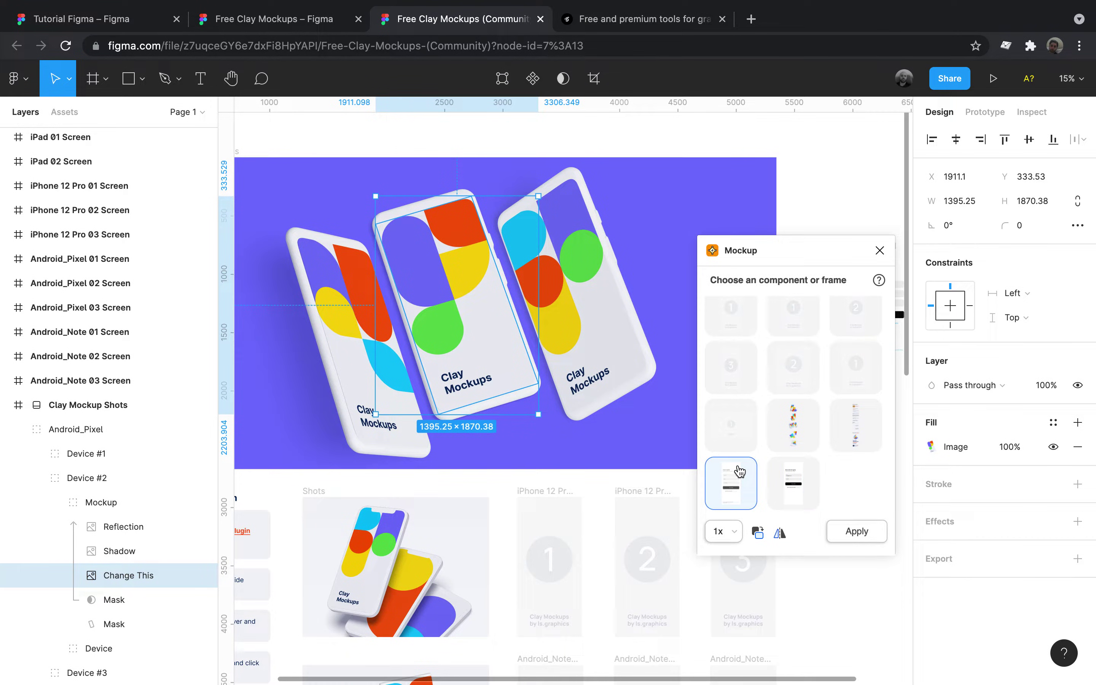
left_click(737, 534)
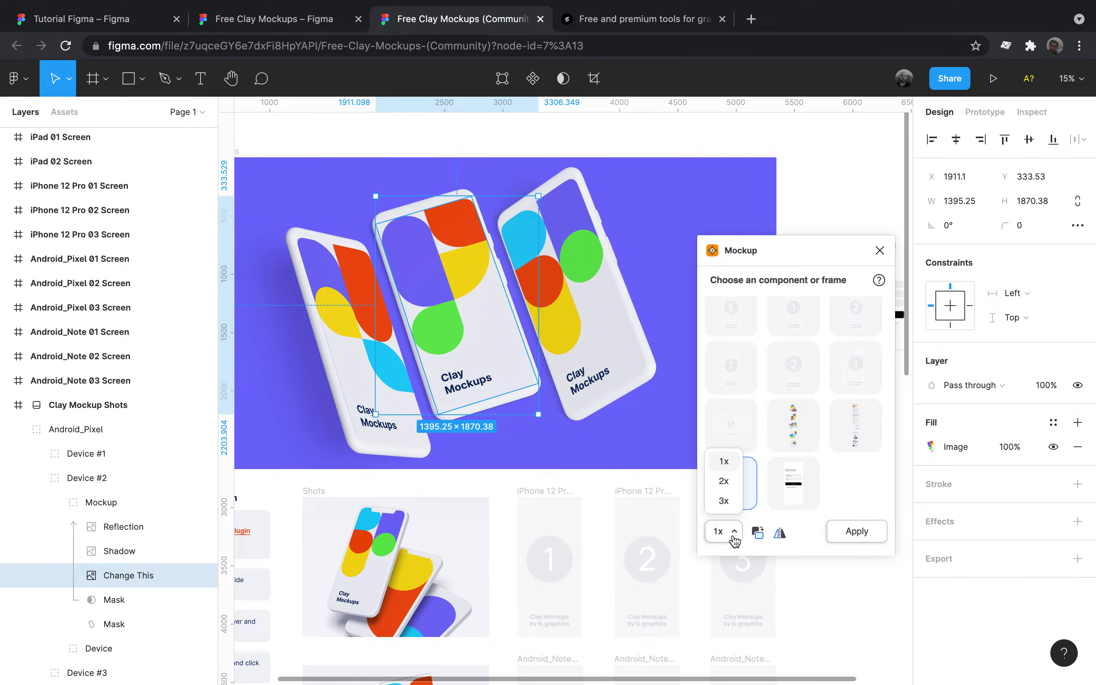
left_click(738, 542)
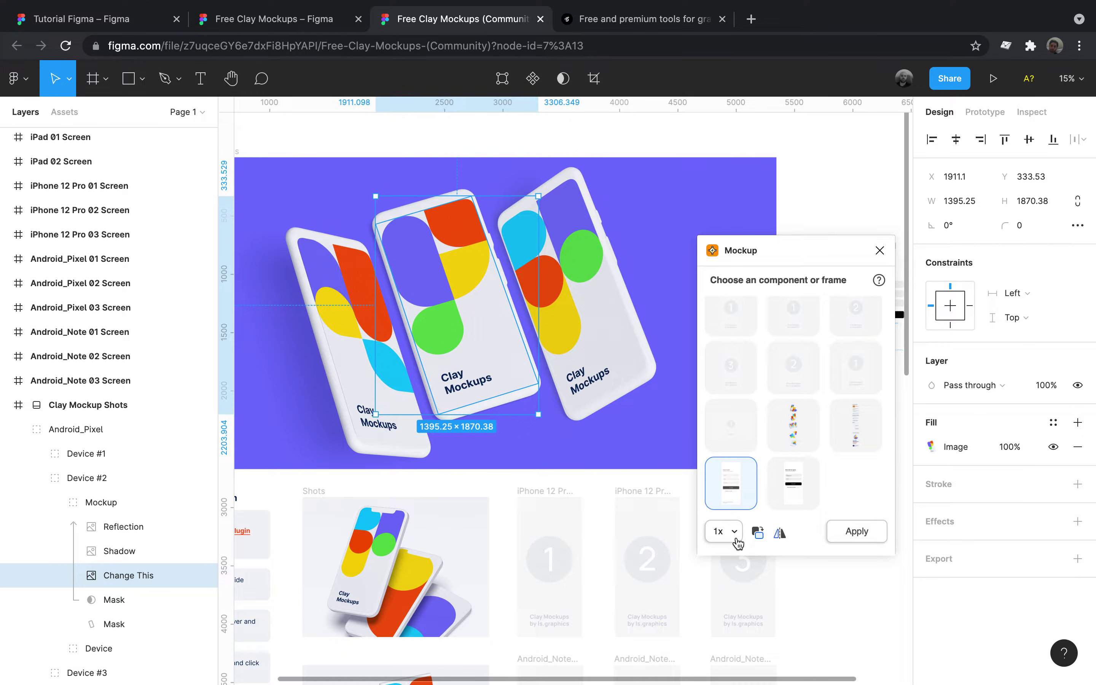
left_click(852, 535)
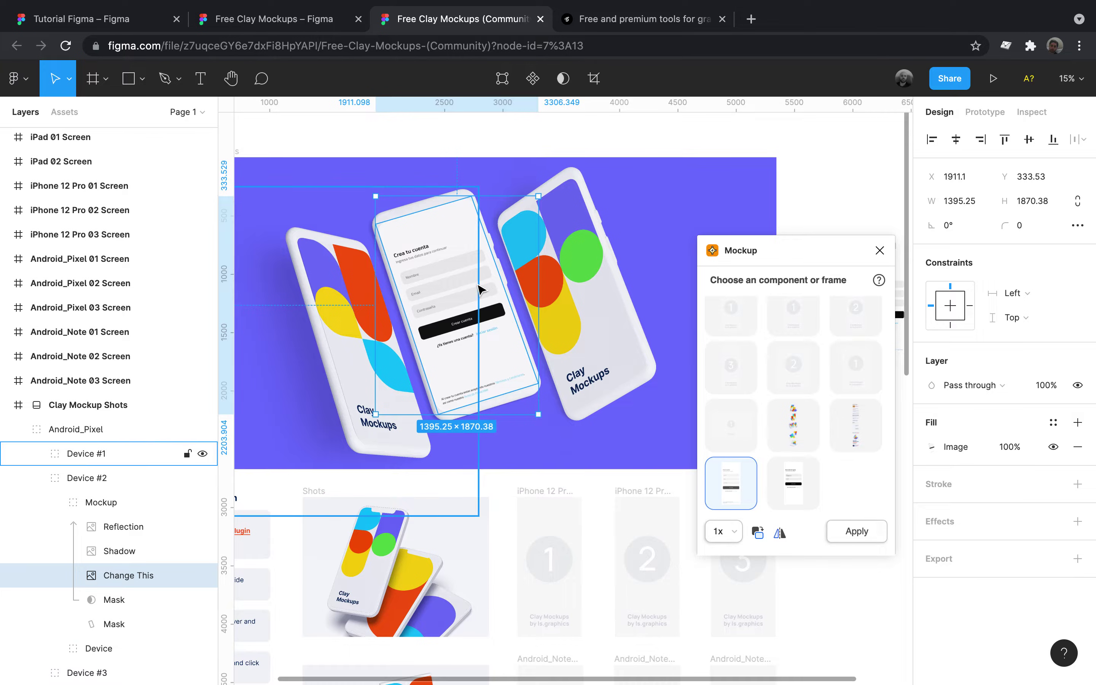
scroll(481, 288, "up", 5)
scroll(481, 288, "down", 5)
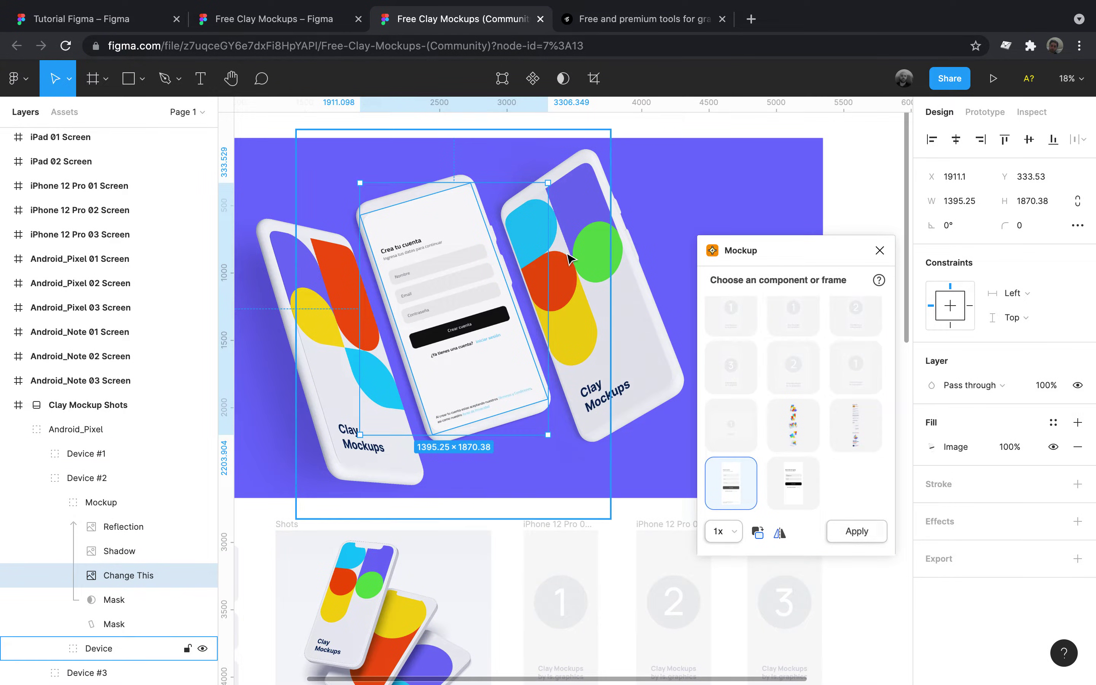
left_click(39, 471)
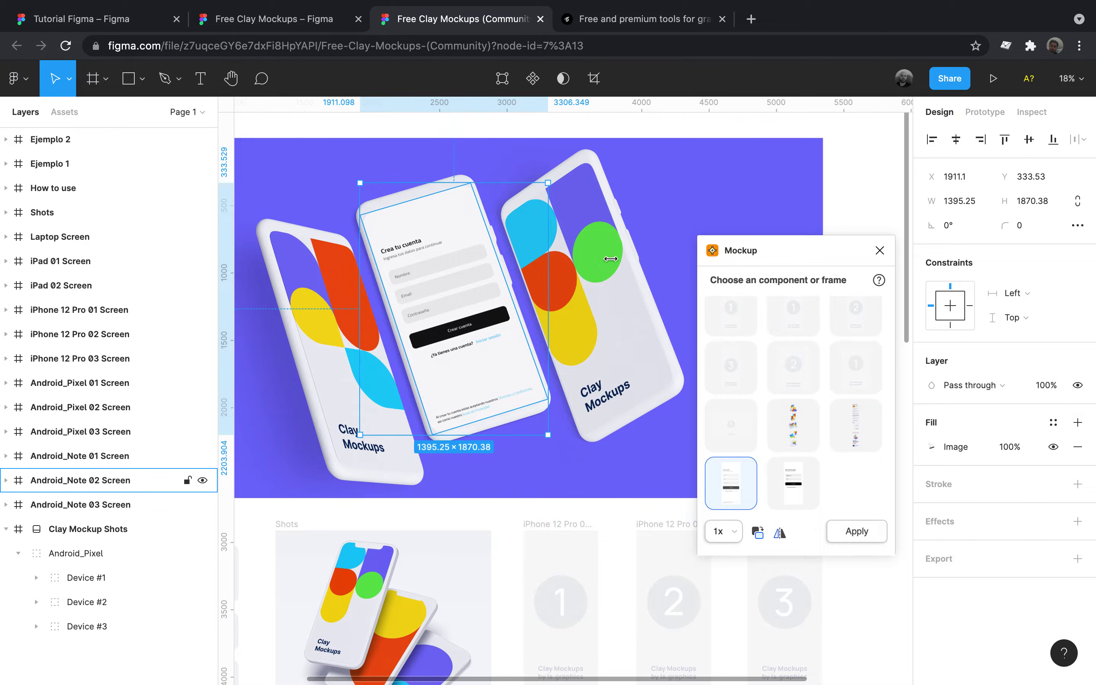
Select the Change This screen layer inside Device #3's Mockup group
left_click(36, 626)
left_click(54, 651)
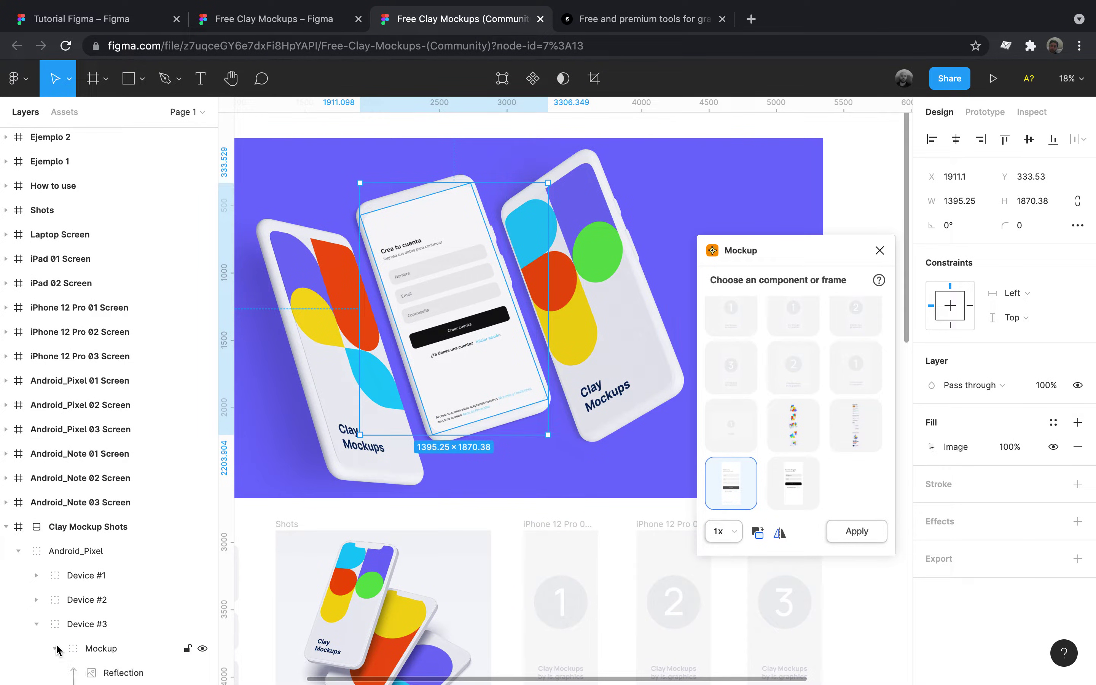
scroll(57, 649, "down", 1)
scroll(56, 650, "down", 2)
left_click(110, 598)
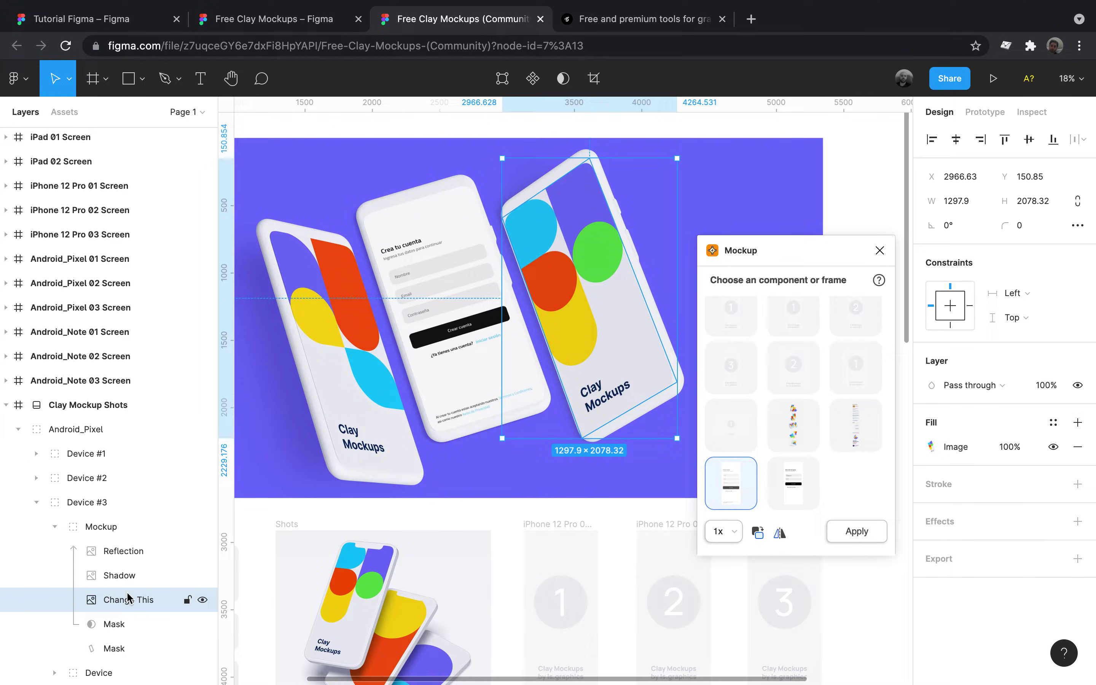
Apply the Ejemplo 2 login screen to the right phone and close the Mockup plugin
left_click(785, 494)
left_click(802, 490)
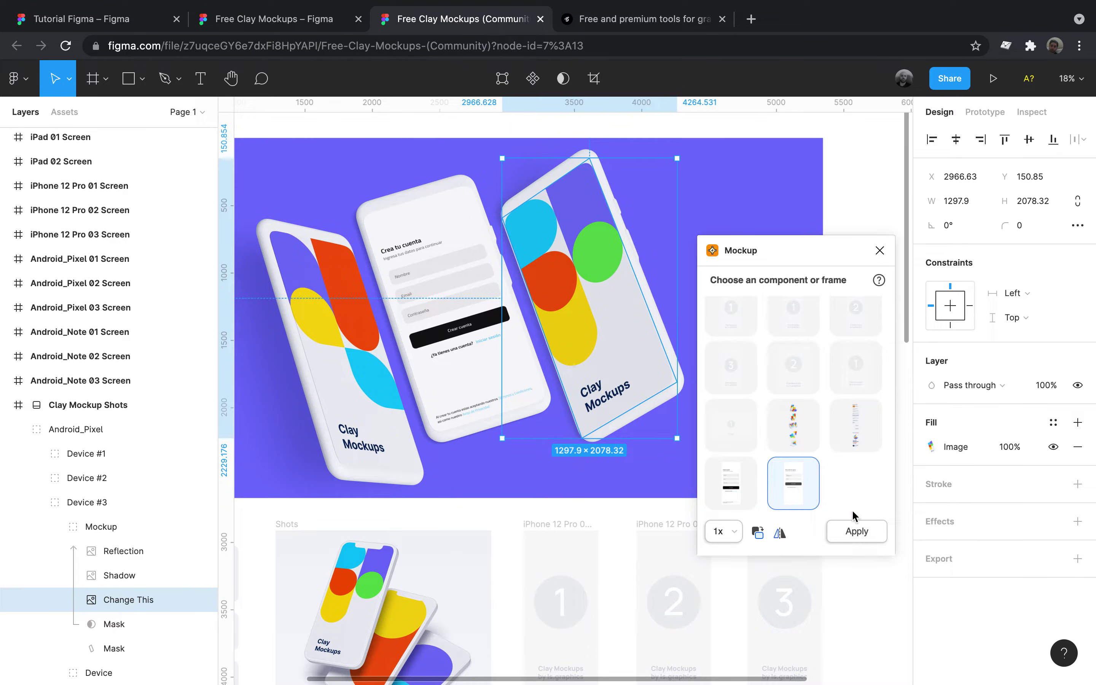
left_click(859, 538)
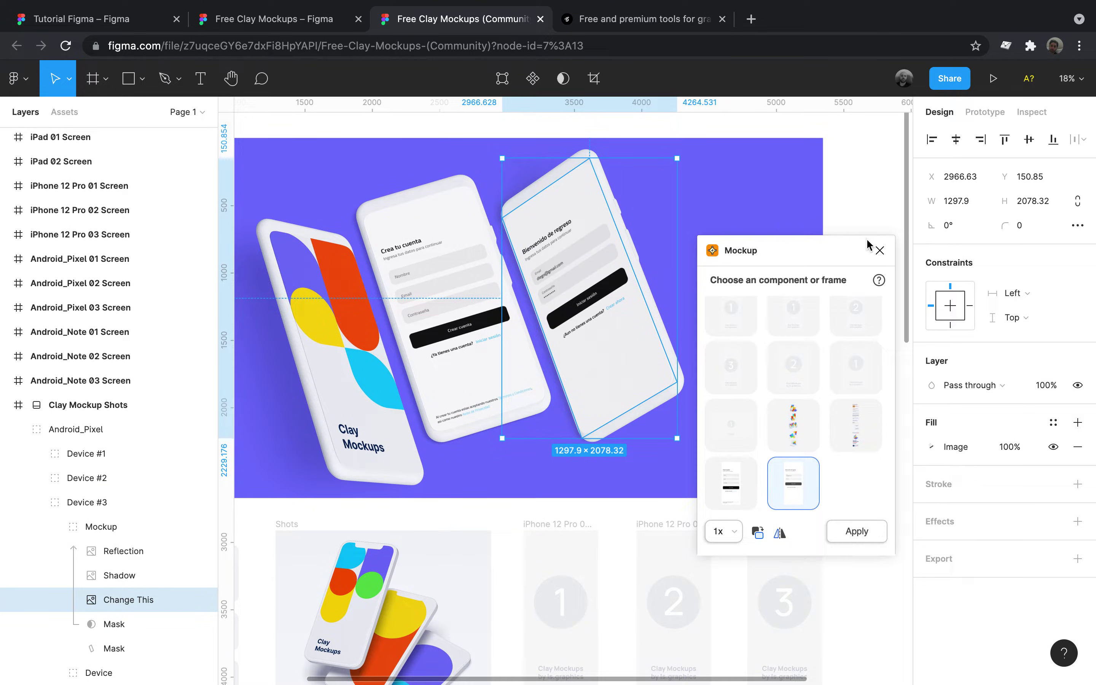
left_click(878, 249)
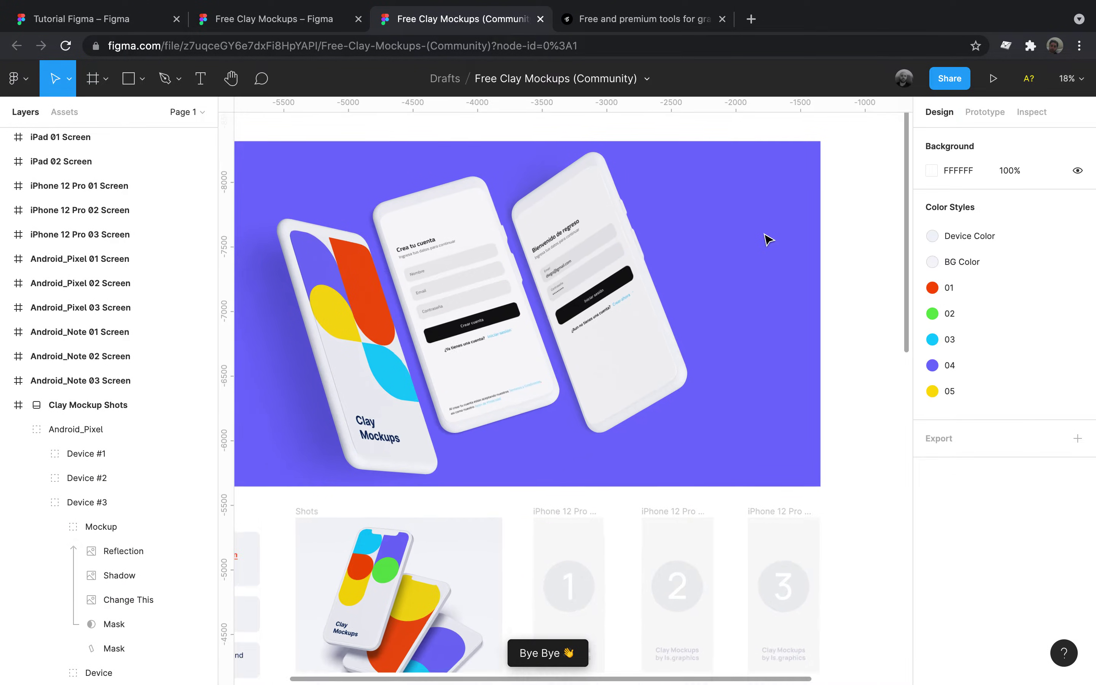
left_click(657, 247)
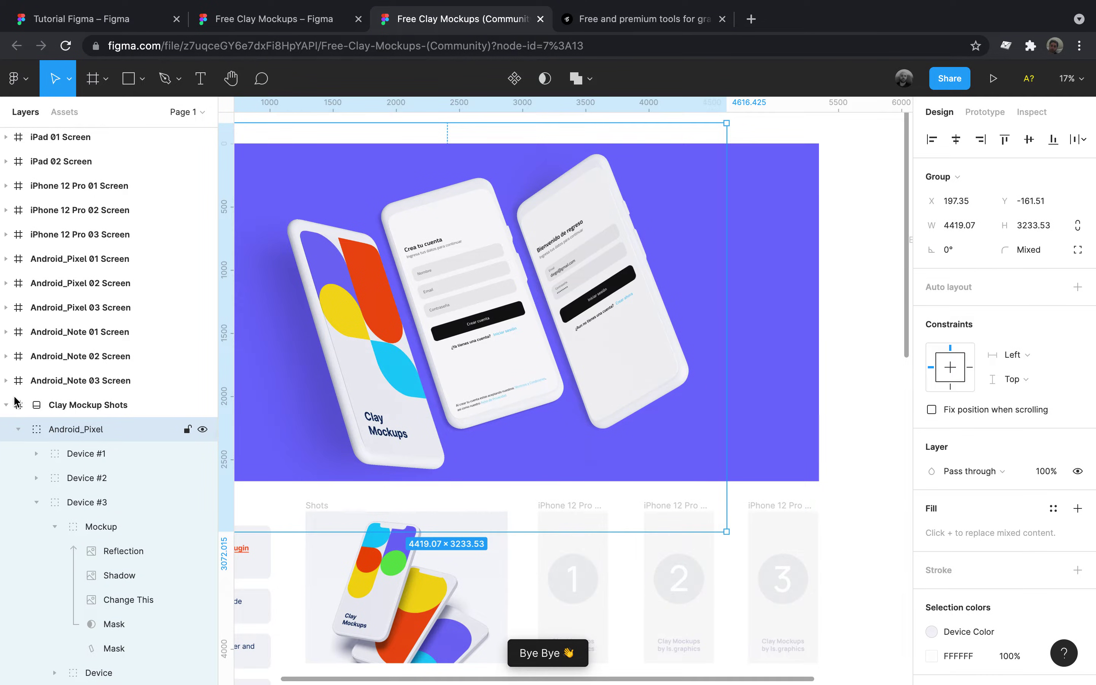
Remove the purple 04 fill from Clay Mockup Shots, then undo to restore it
left_click(6, 405)
left_click(40, 532)
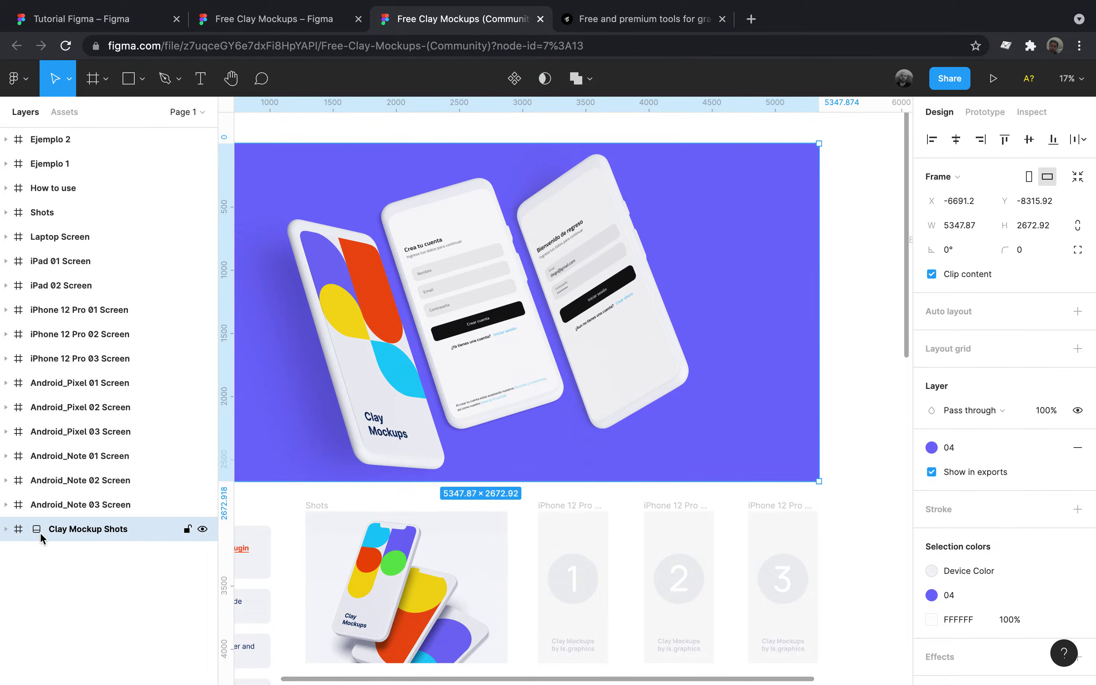
left_click(1077, 447)
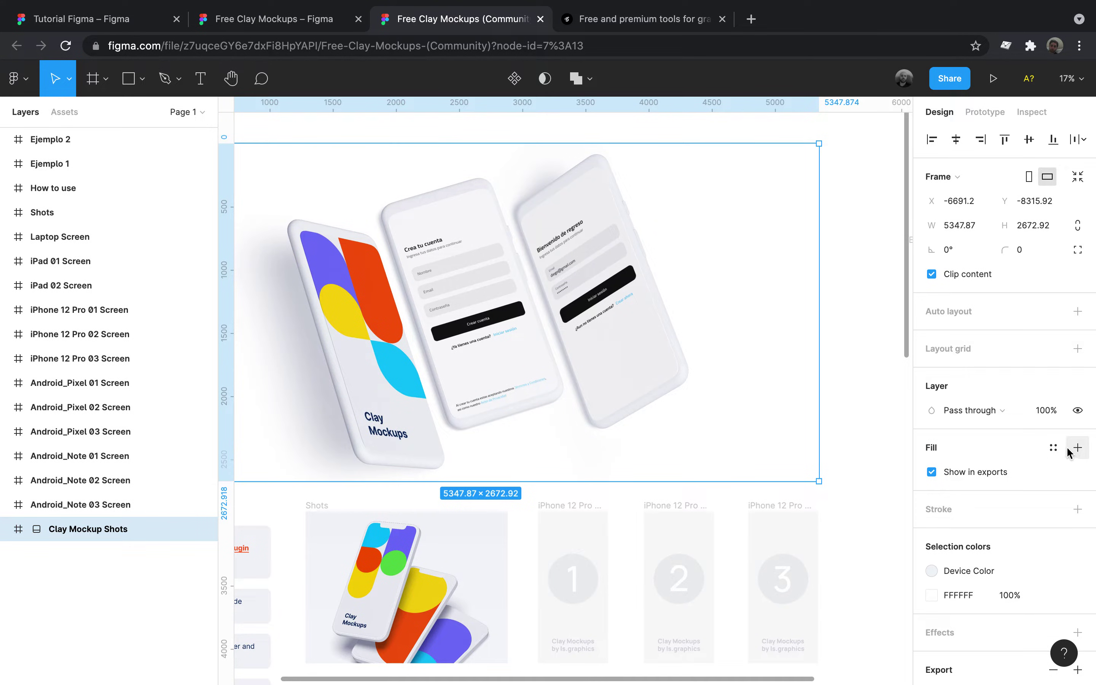
key("ctrl+z")
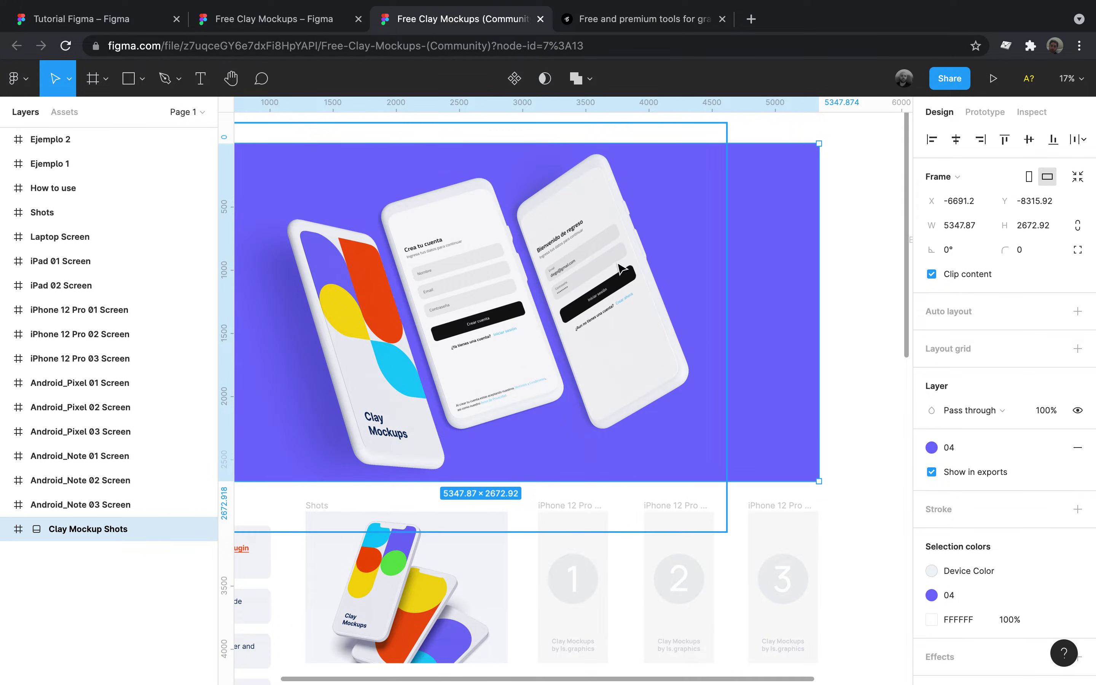
Try selecting the phones group, the whole frame, Android_Note and the first phone
left_click(600, 261)
left_click(5, 529)
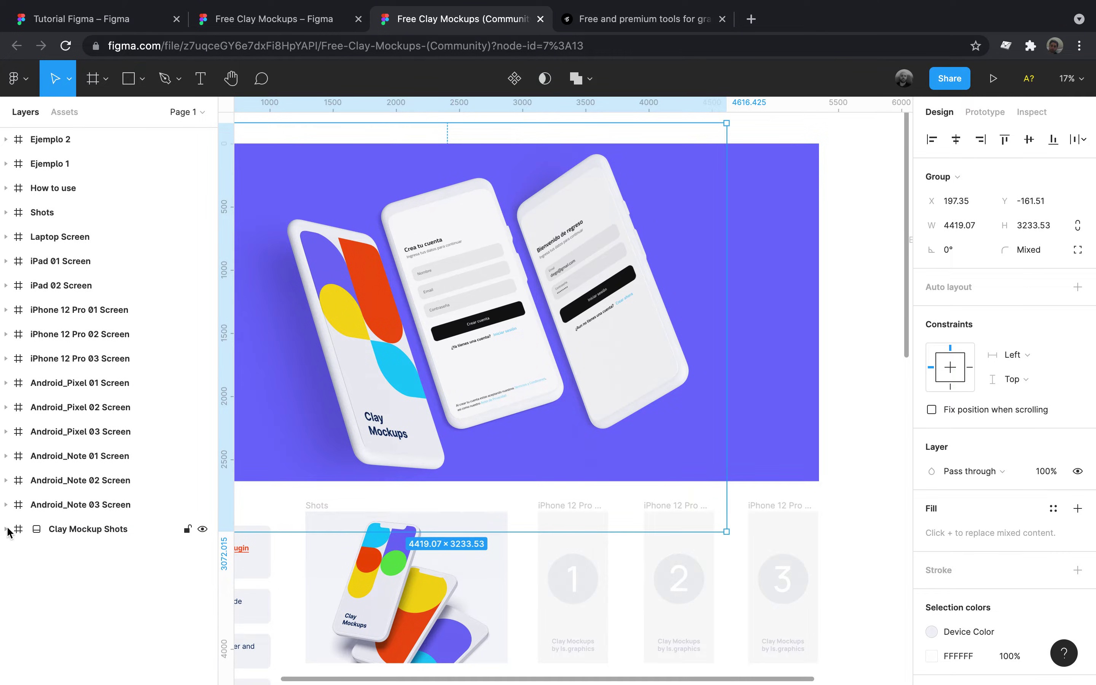
left_click(42, 529)
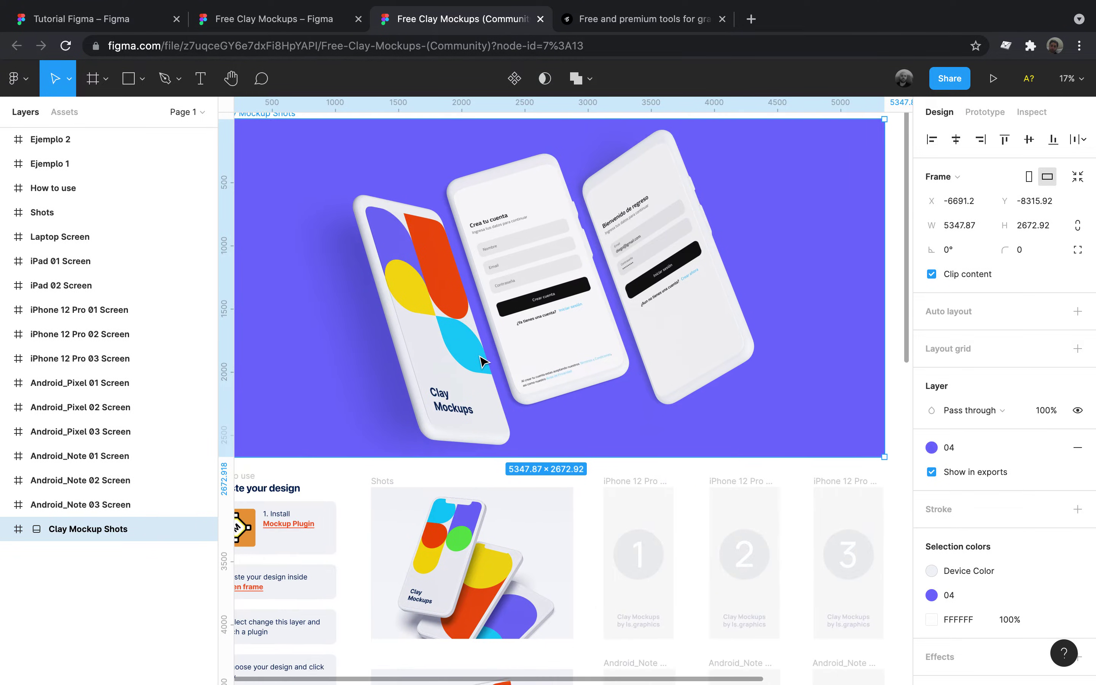
left_click(93, 456, "shift")
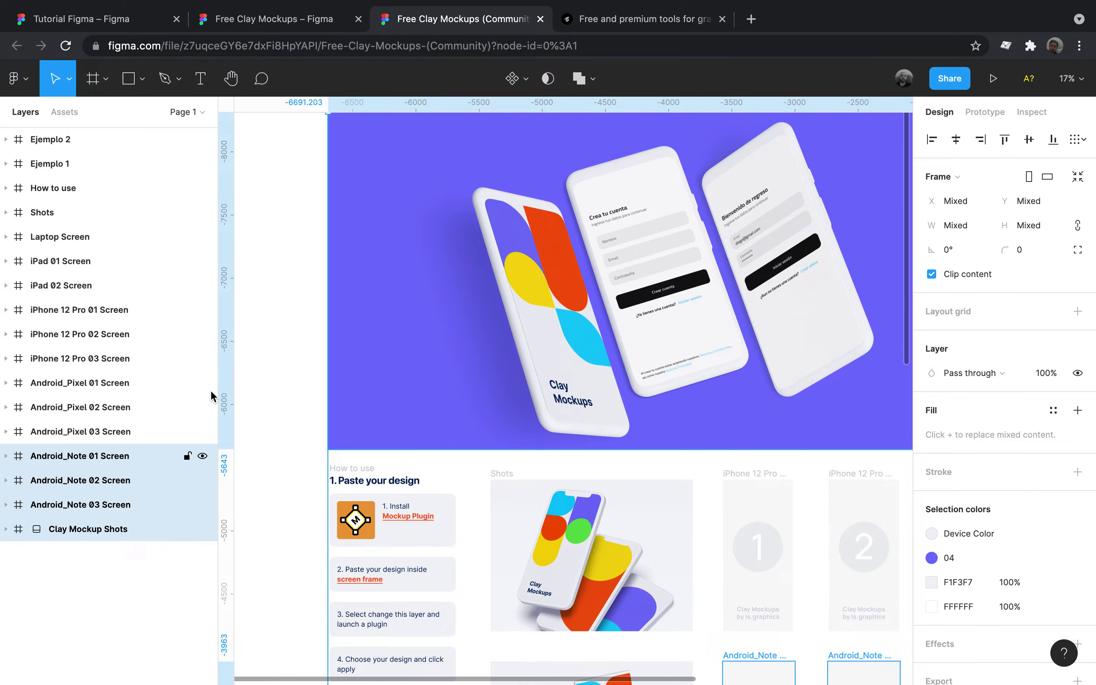
scroll(430, 299, "down", 3)
double_click(453, 344)
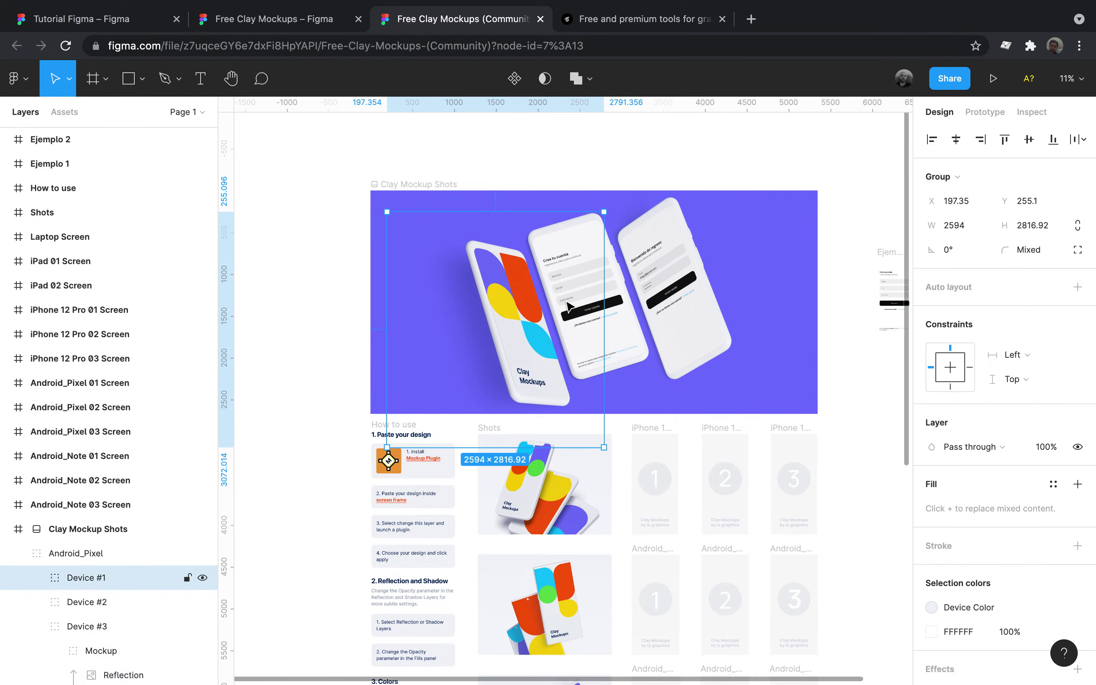
Expand Clay Mockup Shots > Android_Pixel in Layers and select Device #1
left_click(10, 530)
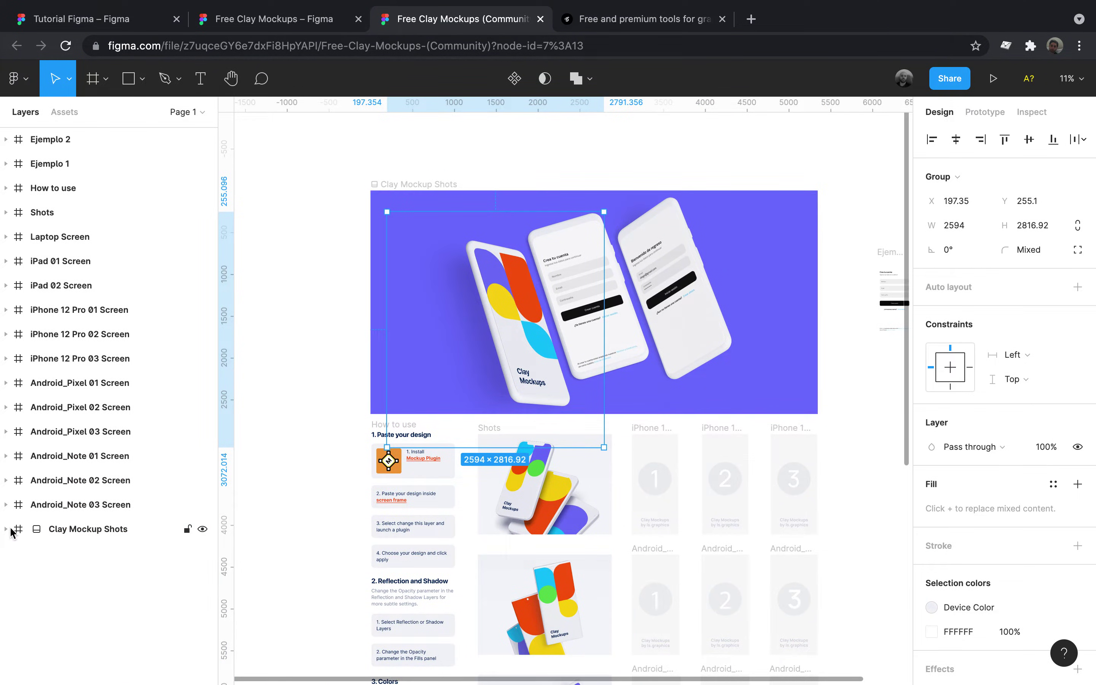
left_click(36, 533)
left_click(5, 529)
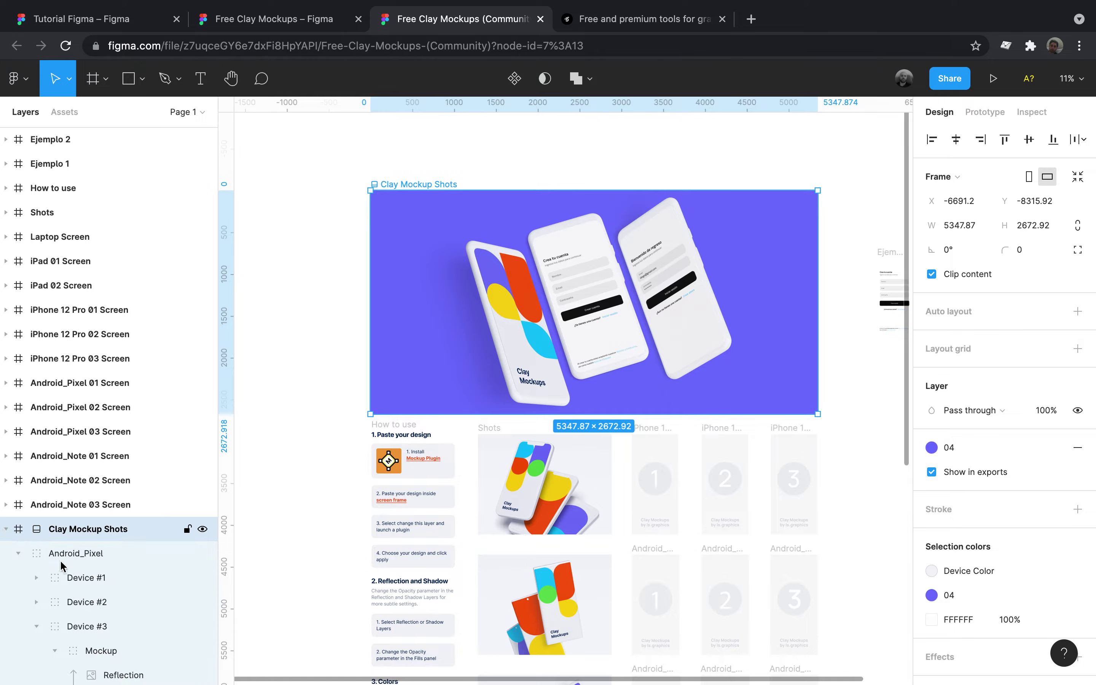
left_click(18, 537)
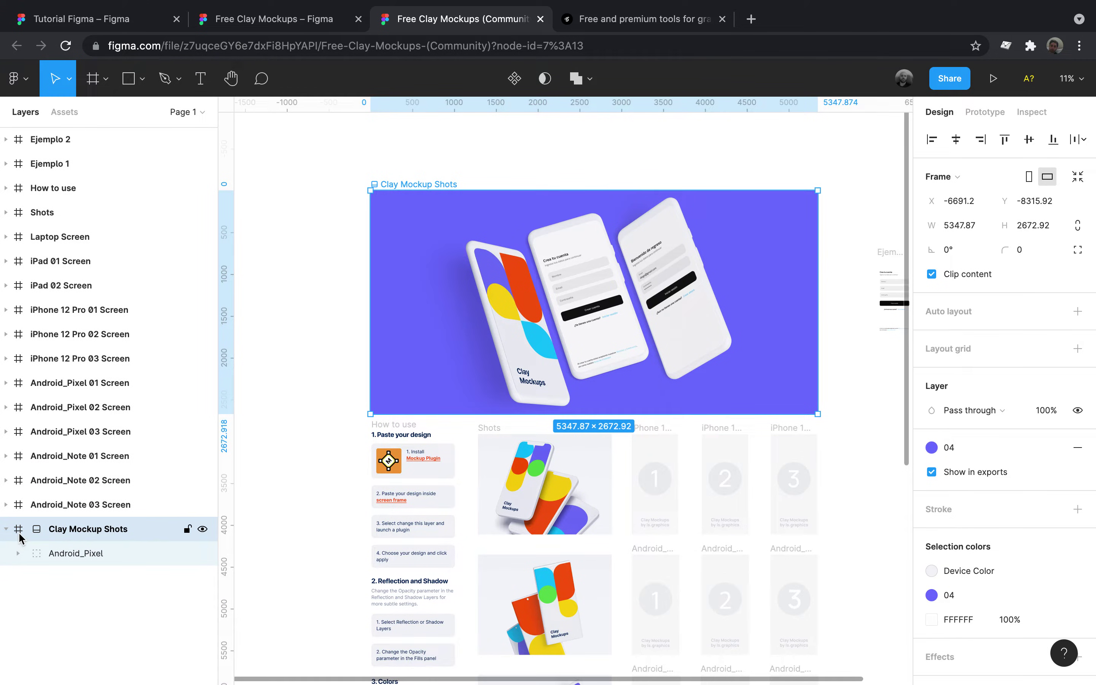
left_click(19, 553)
scroll(32, 555, "down", 3)
left_click(36, 559)
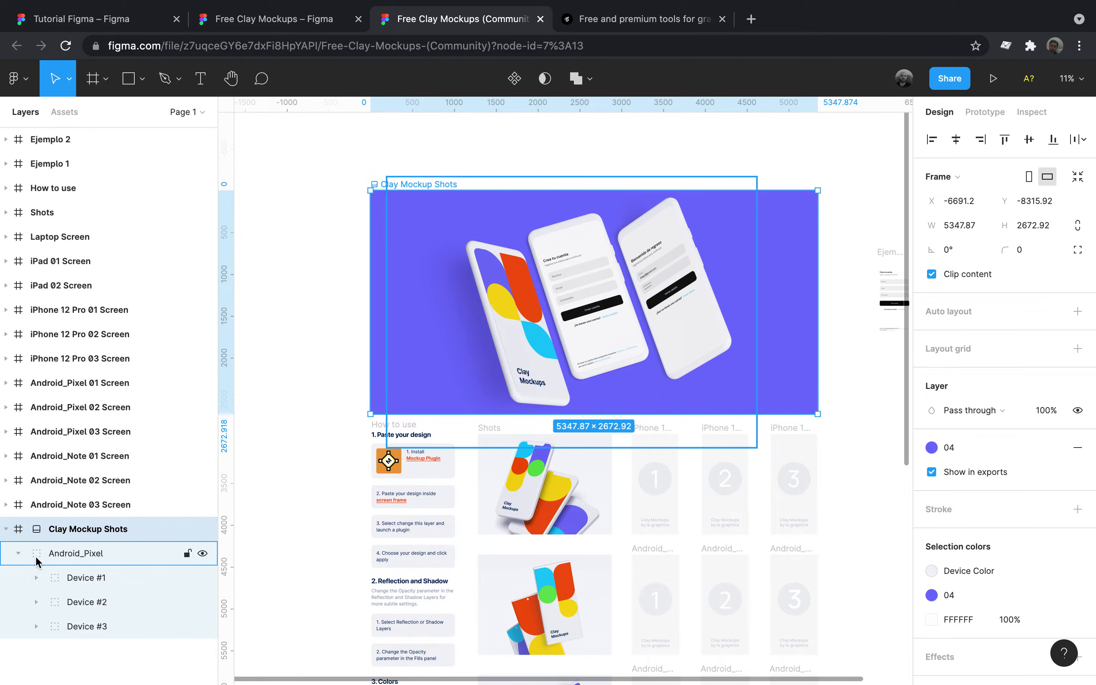
left_click(74, 578)
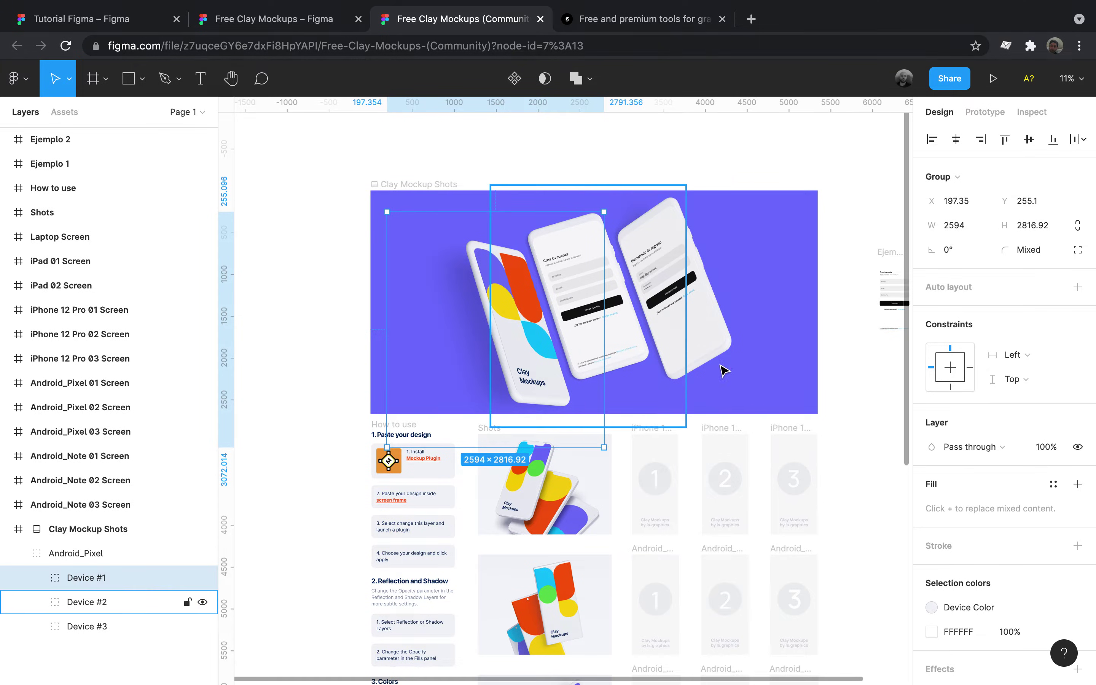
scroll(945, 407, "down", 3)
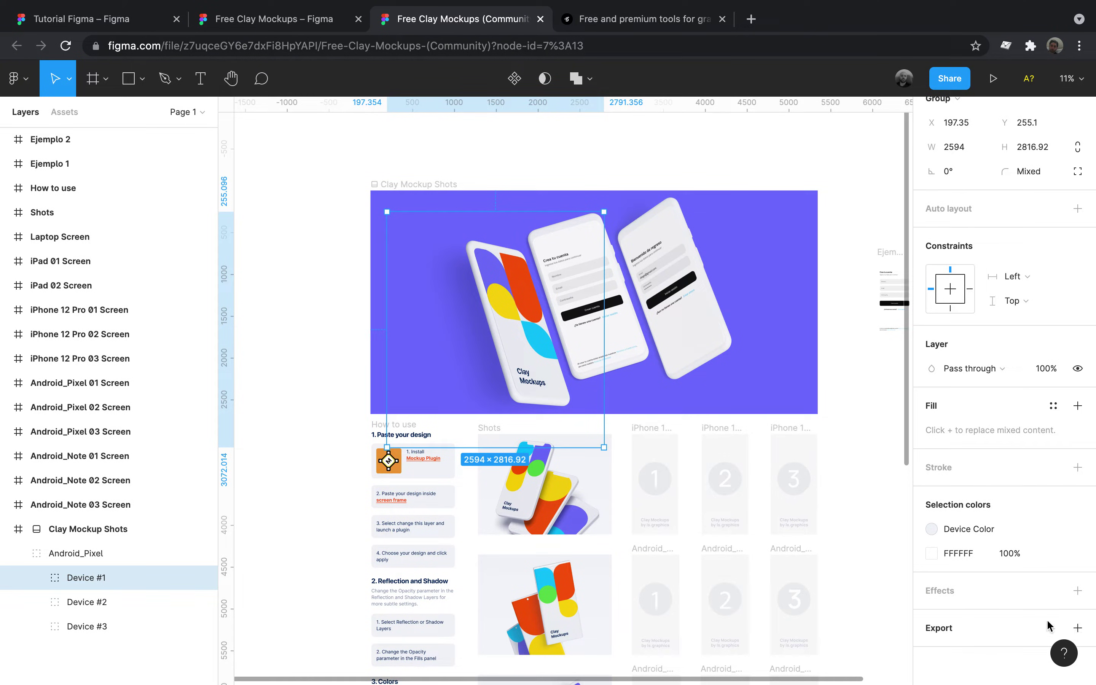
Add a 1x PNG export to Device #1, preview it, and switch to ls.graphics
left_click(1074, 625)
scroll(1043, 615, "down", 2)
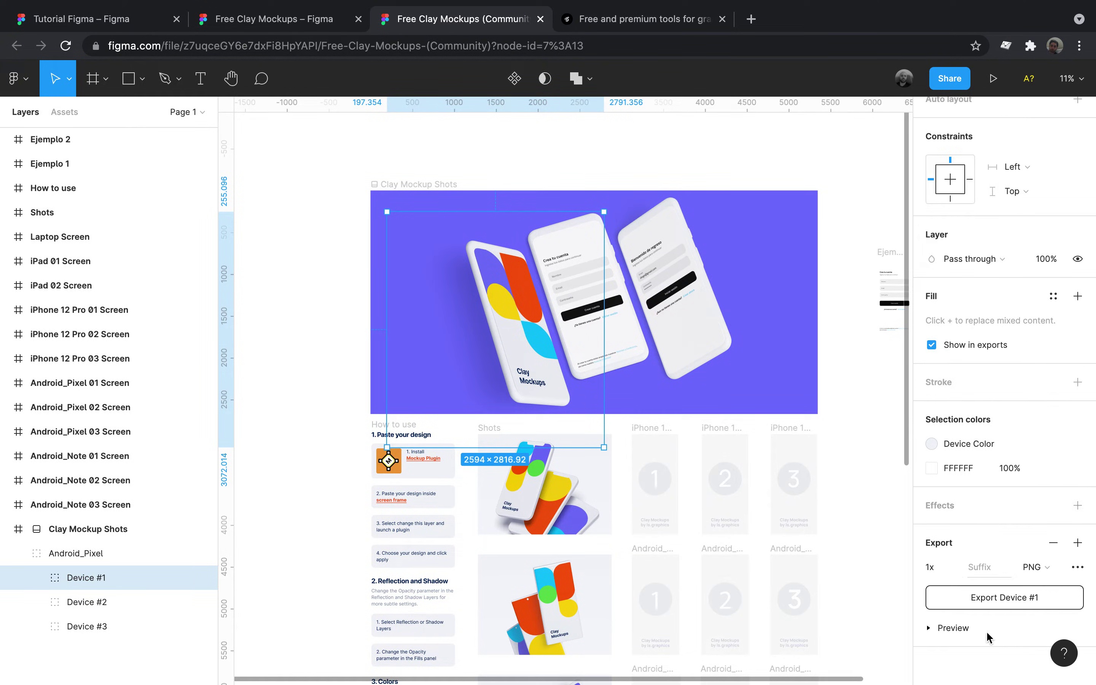
left_click(954, 628)
scroll(973, 632, "down", 3)
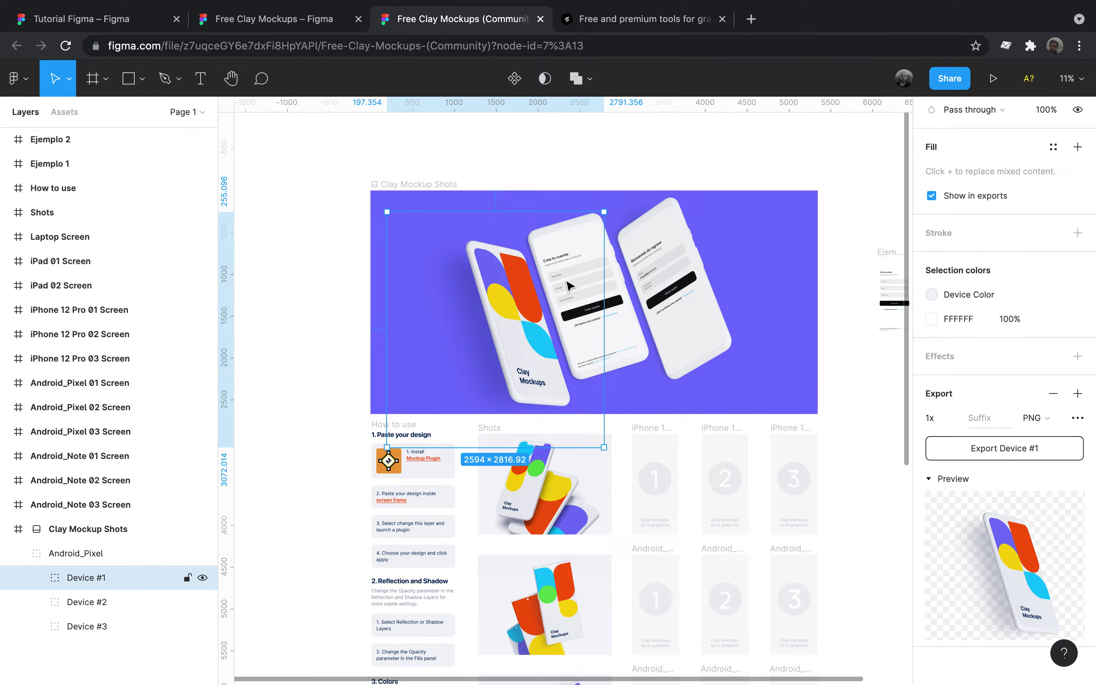
left_click(648, 18)
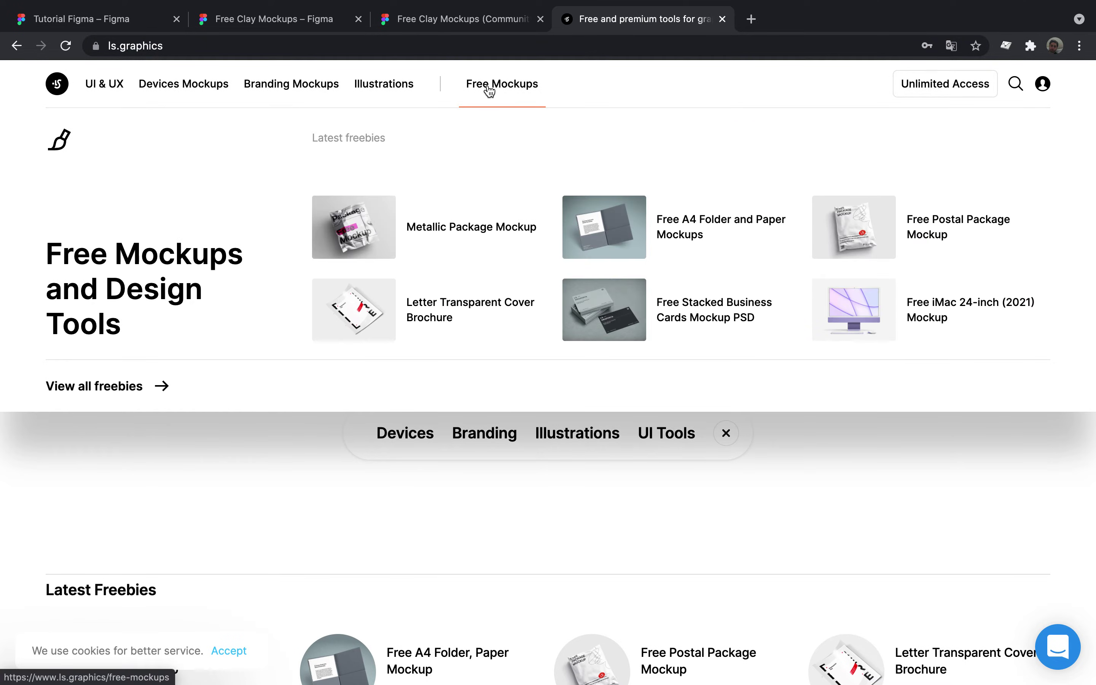
Browse the ls.graphics Free Mockups catalogue and open the Free iMac 24-inch (2021) Mockup page
left_click(514, 83)
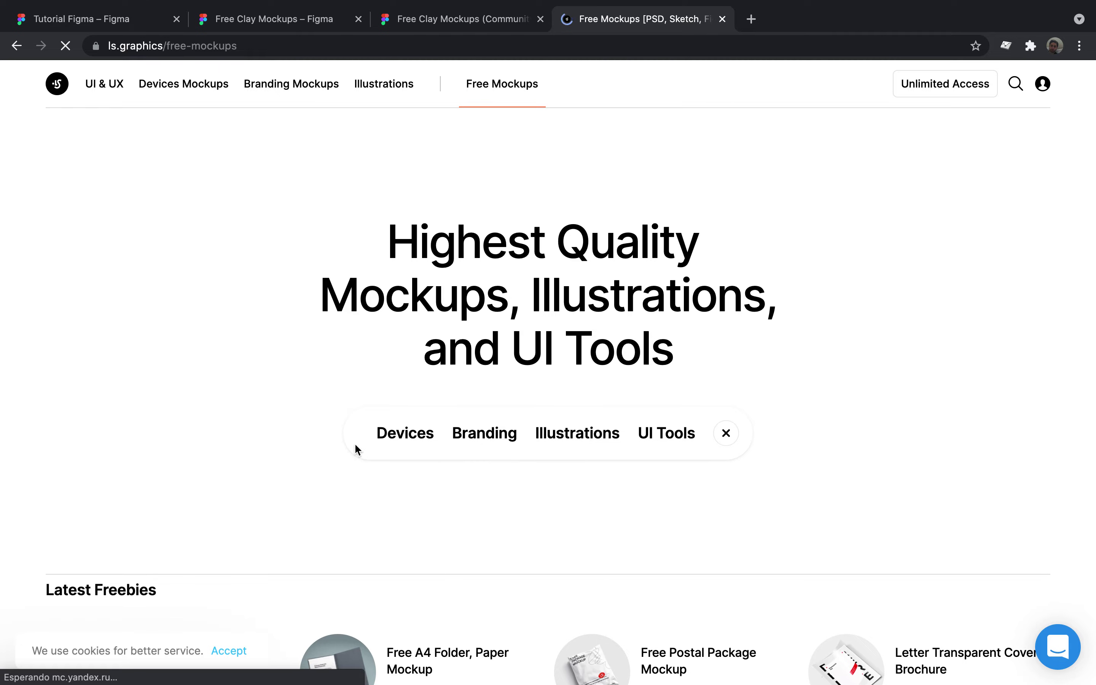
scroll(413, 430, "down", 3)
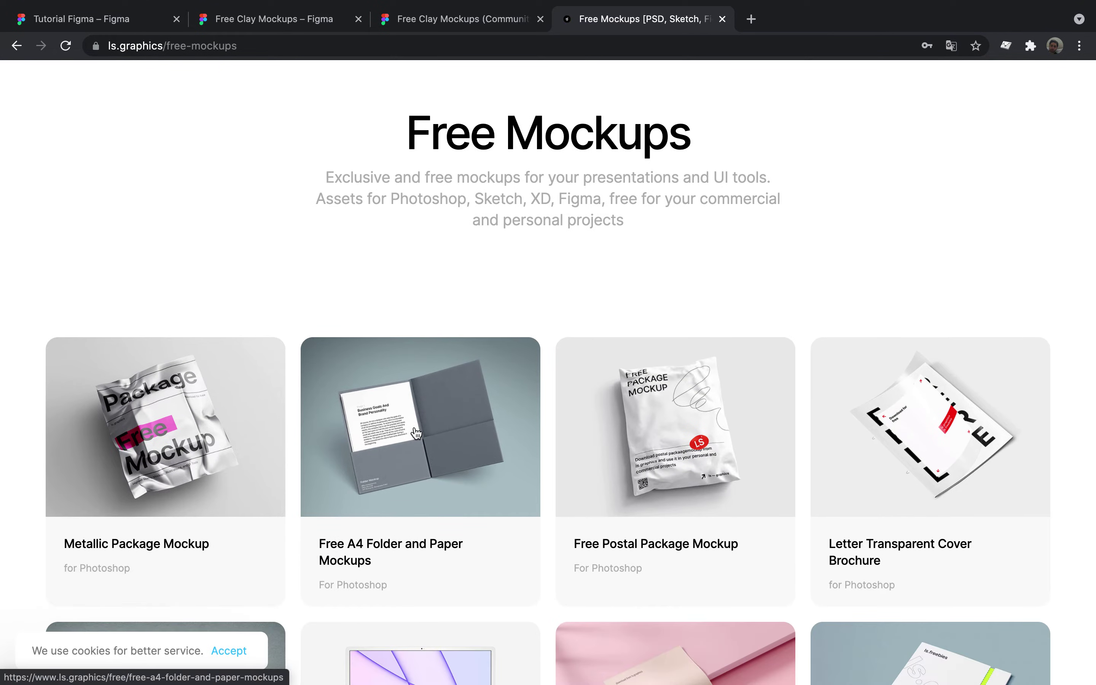
scroll(357, 619, "down", 5)
scroll(358, 619, "down", 2)
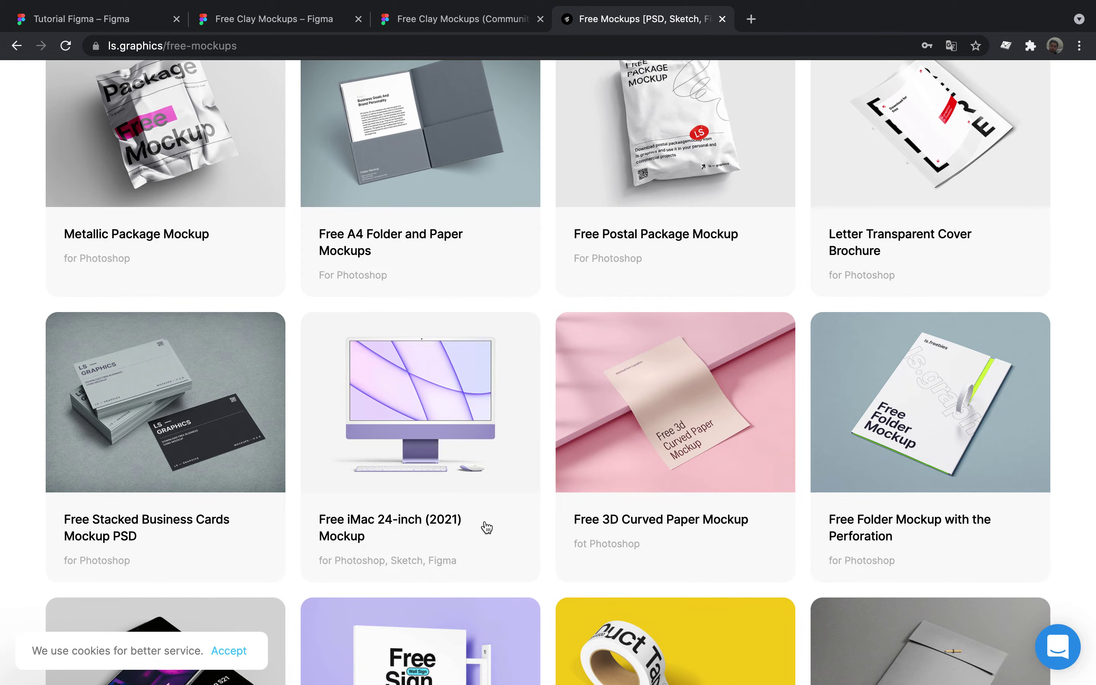
left_click(498, 435)
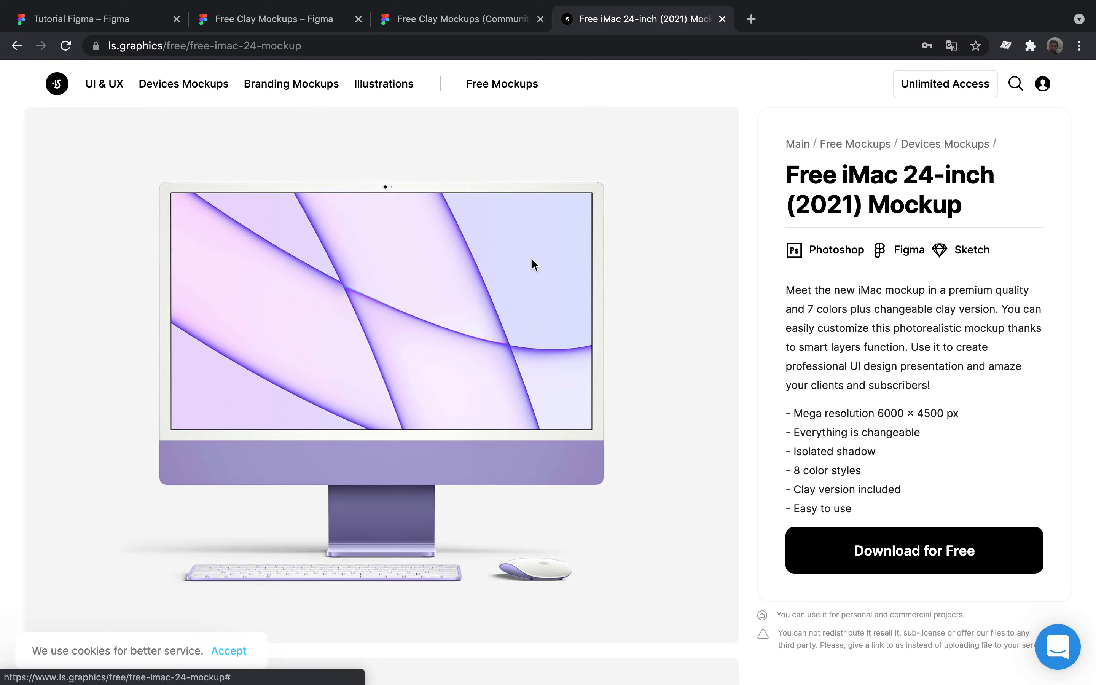
mouse_move(458, 19)
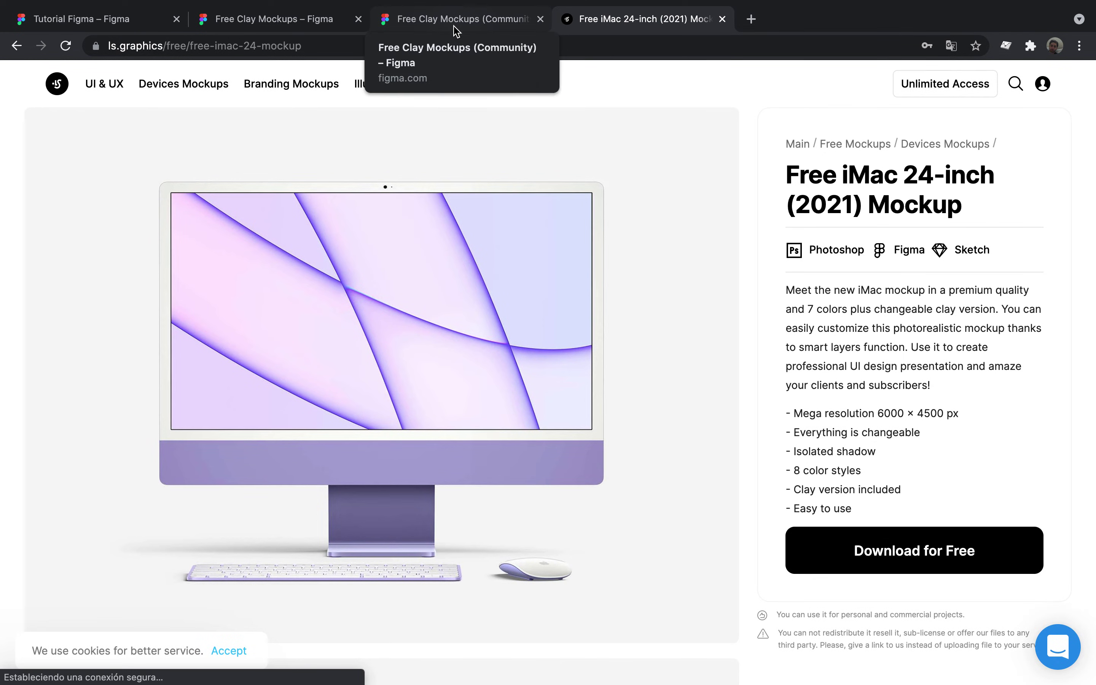
left_click(324, 28)
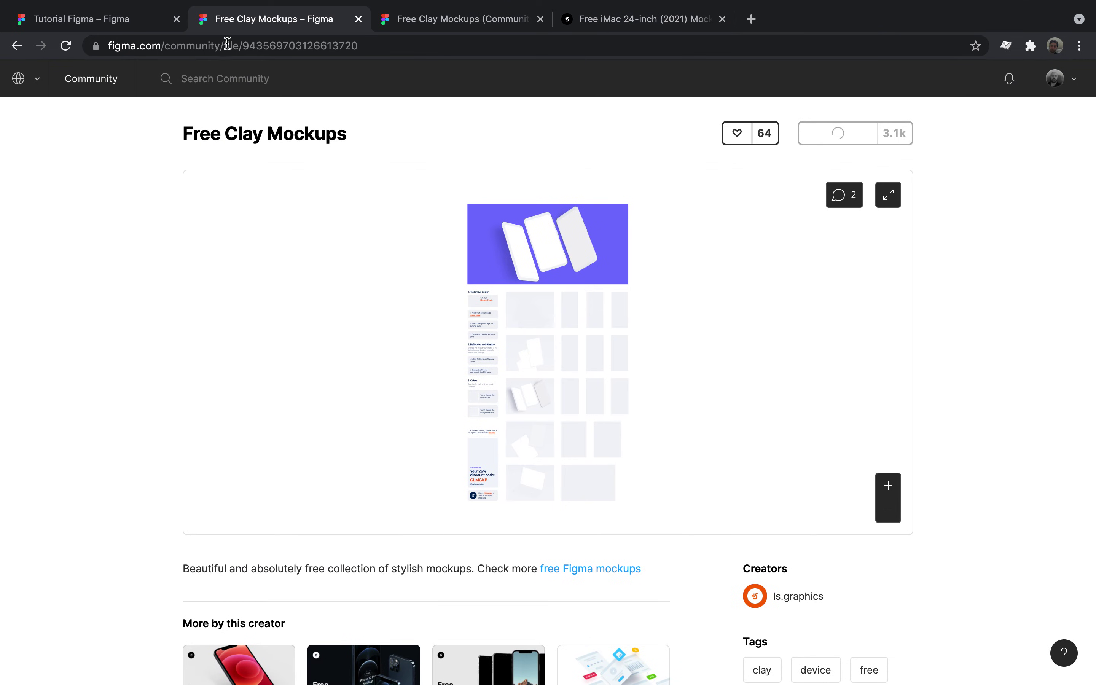
left_click(33, 81)
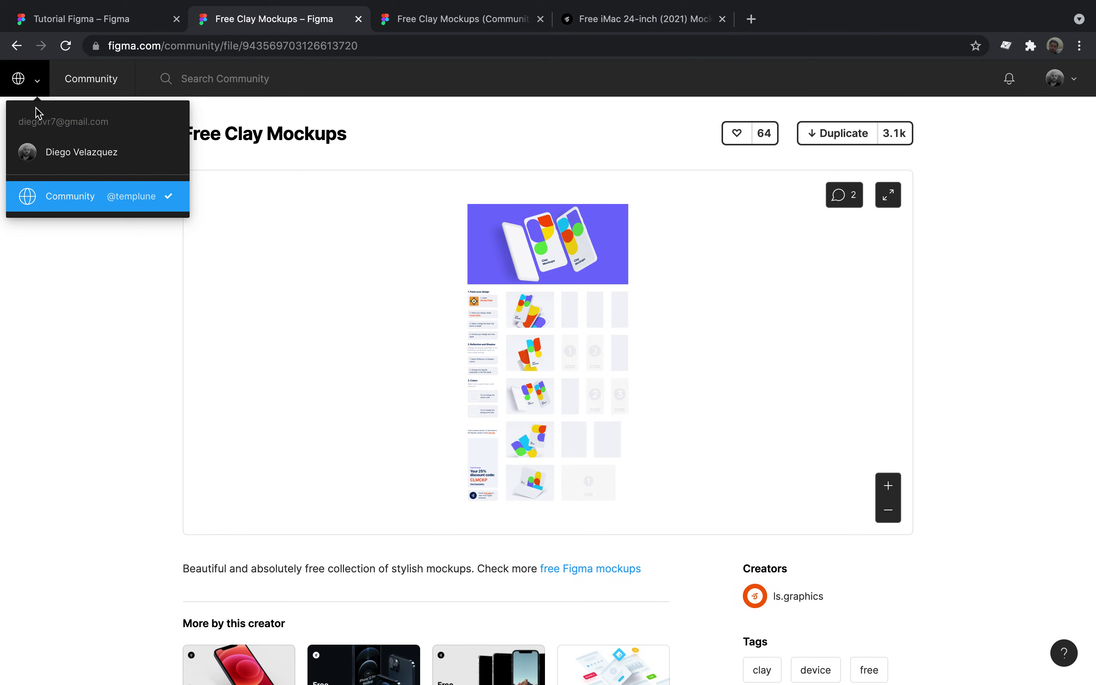
left_click(46, 151)
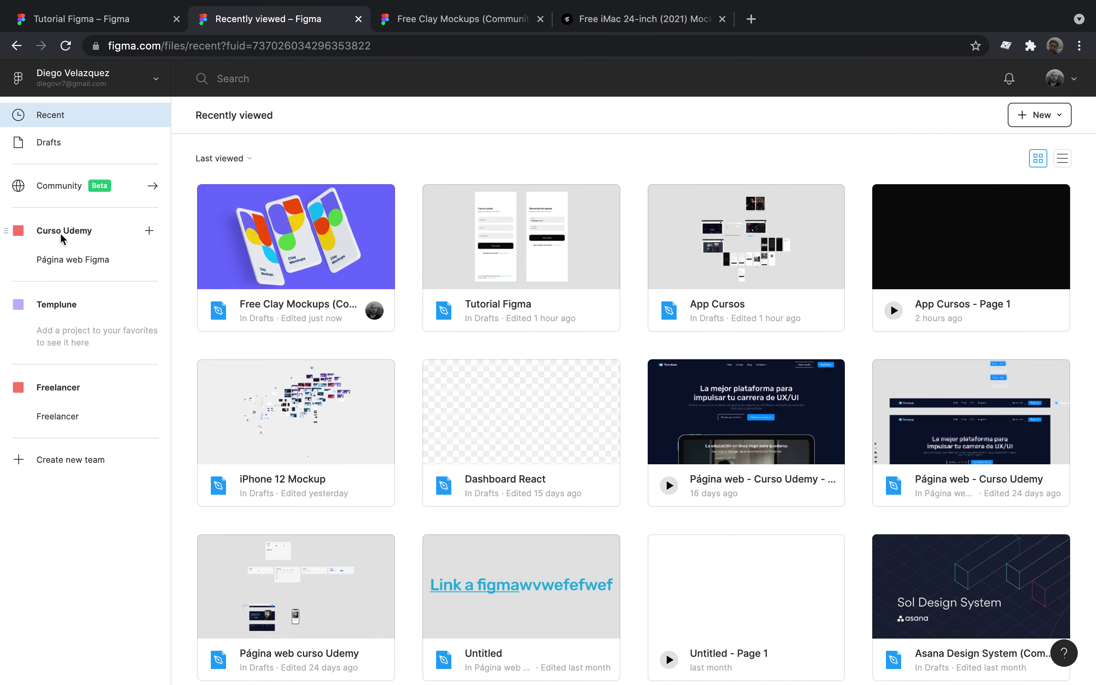
left_click(61, 259)
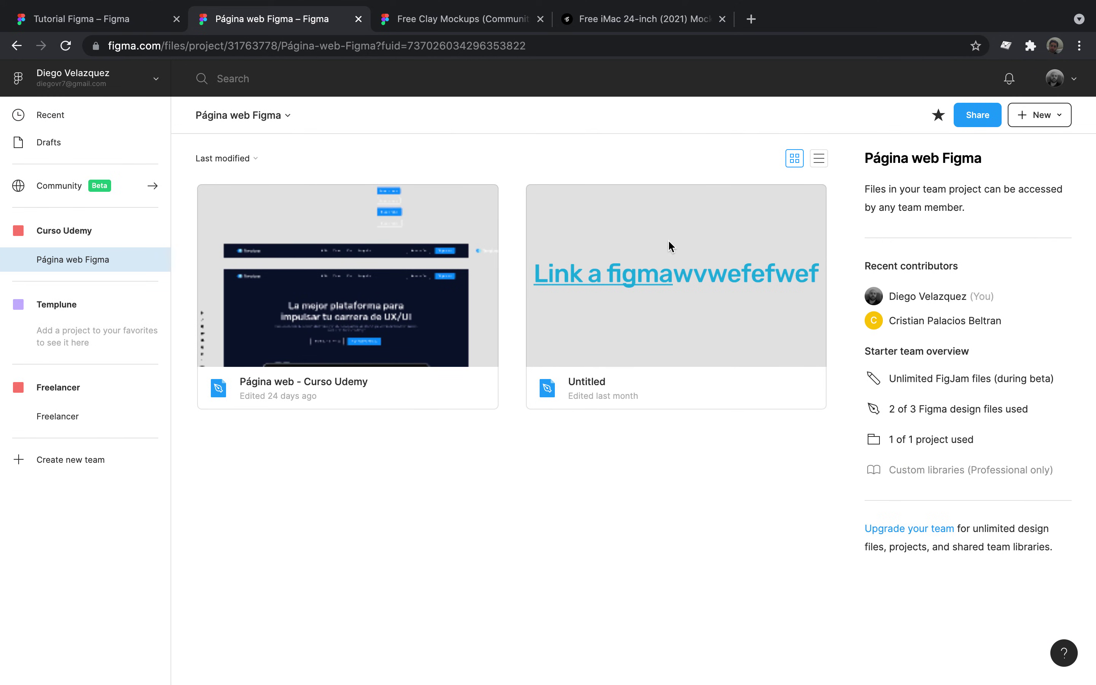
left_click(1045, 121)
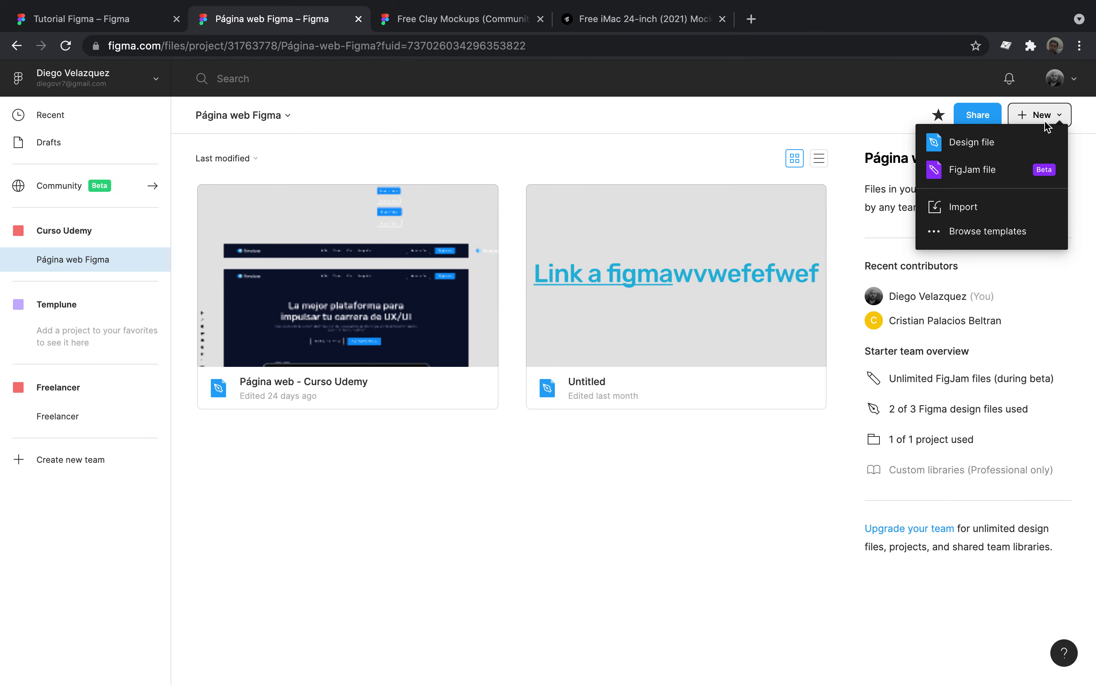
left_click(1039, 114)
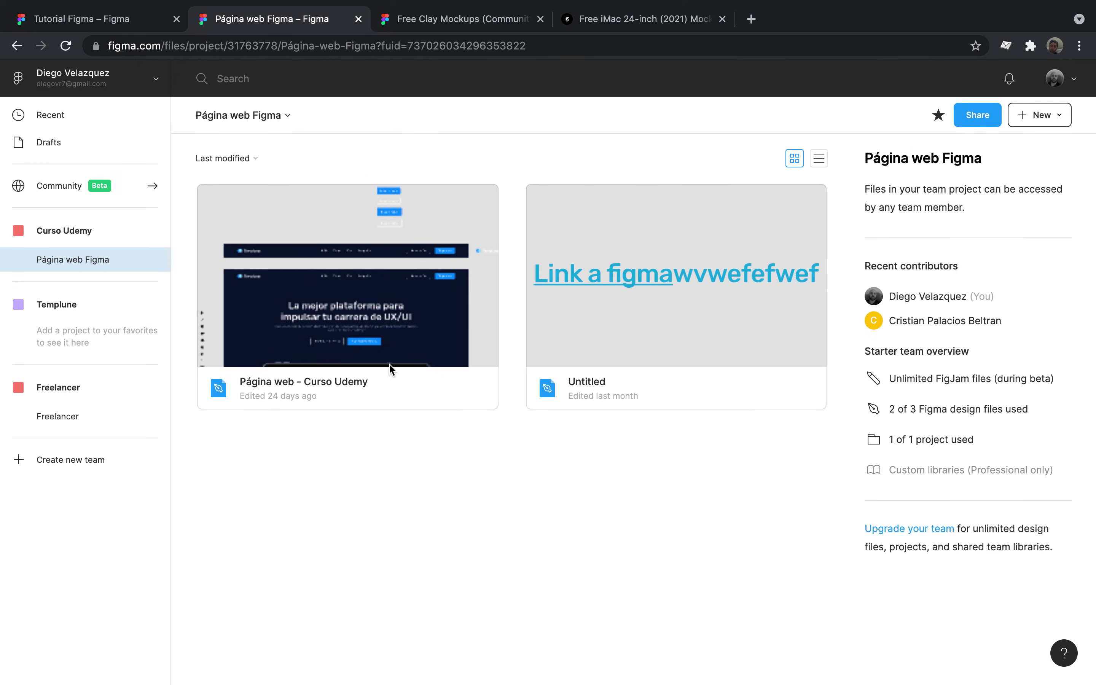
left_click(1041, 115)
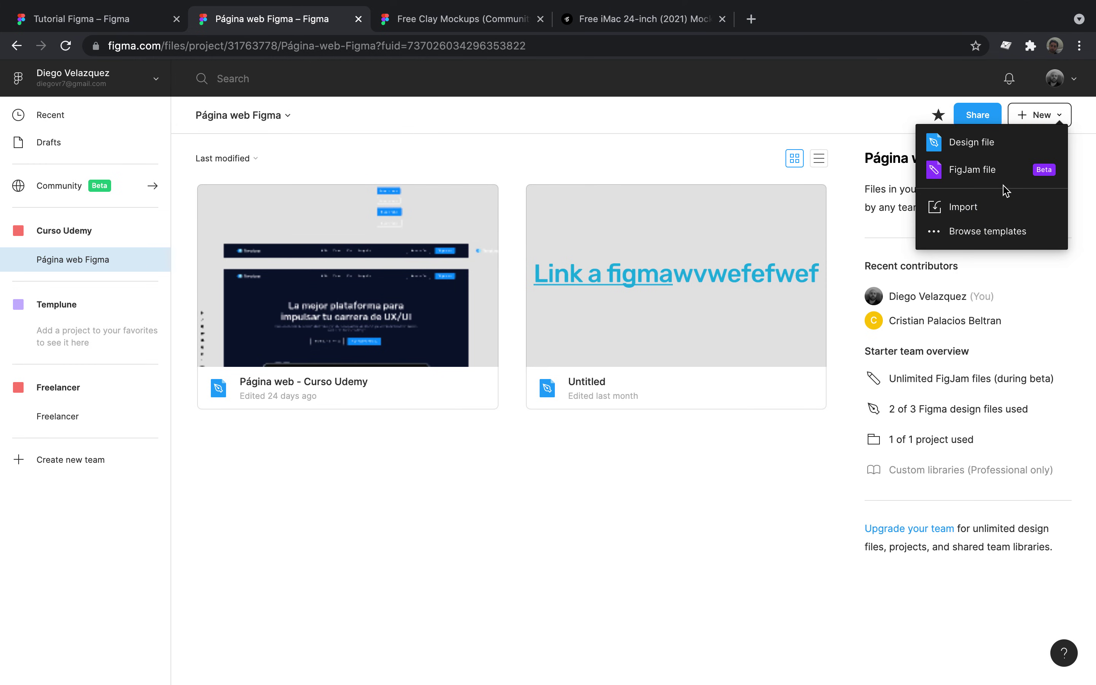
left_click(993, 204)
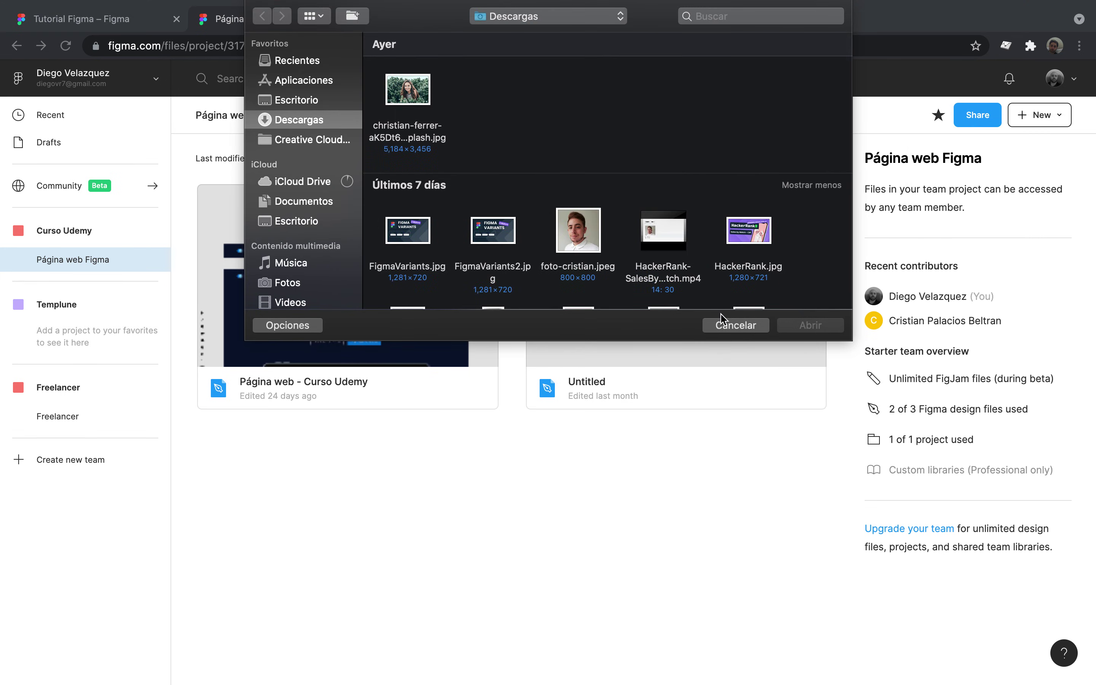
left_click(730, 326)
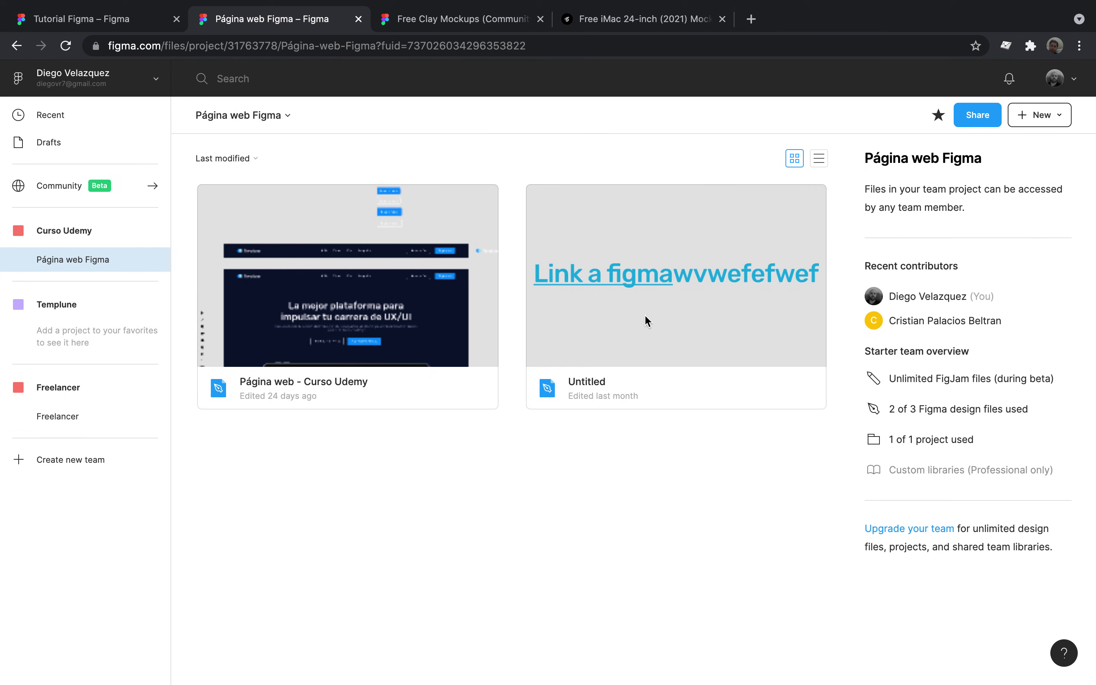
left_click(652, 17)
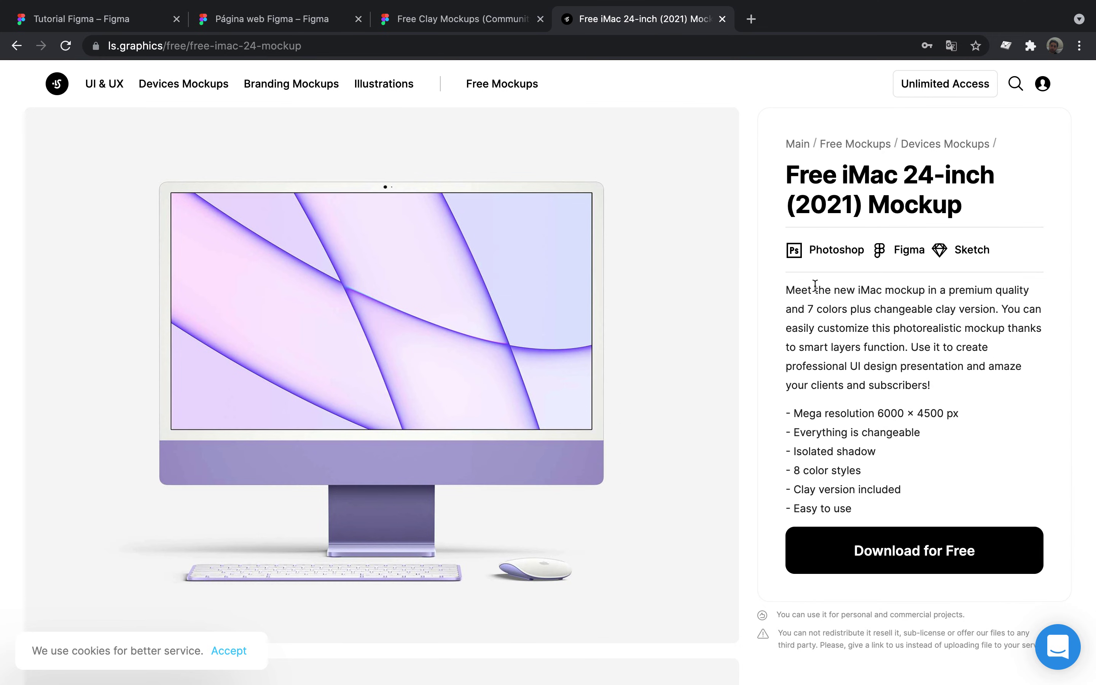